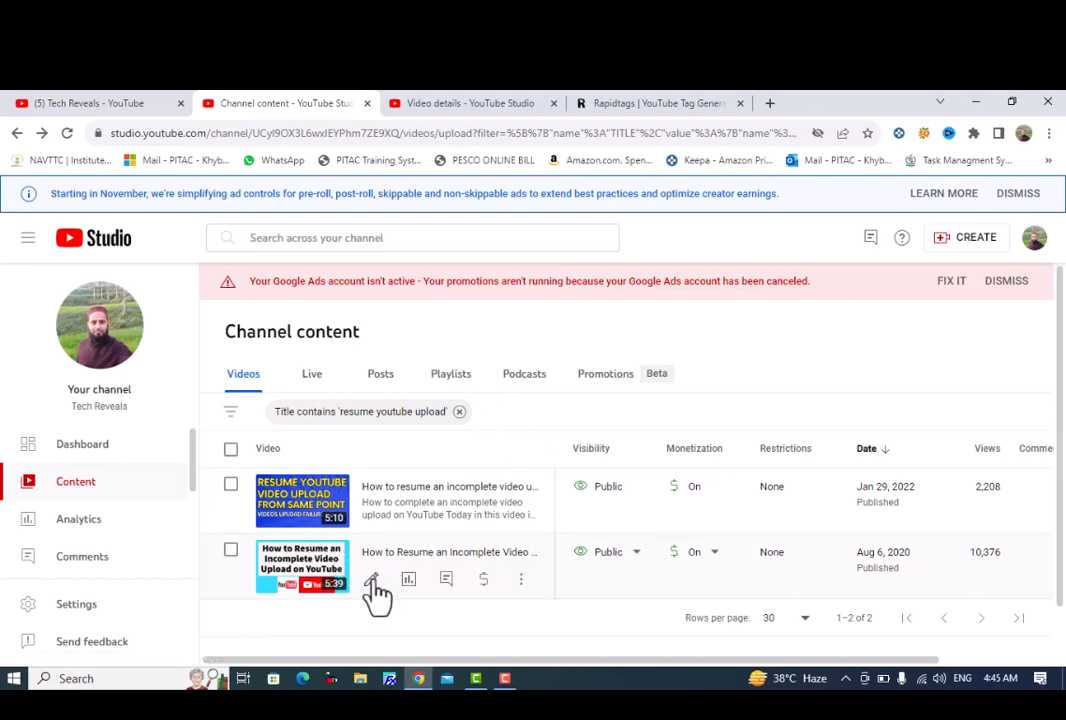
Open the 5:39 video "How to Resume an Incomplete Video Upload on YouTube" in the video editor.
scroll(410, 530, down, 1)
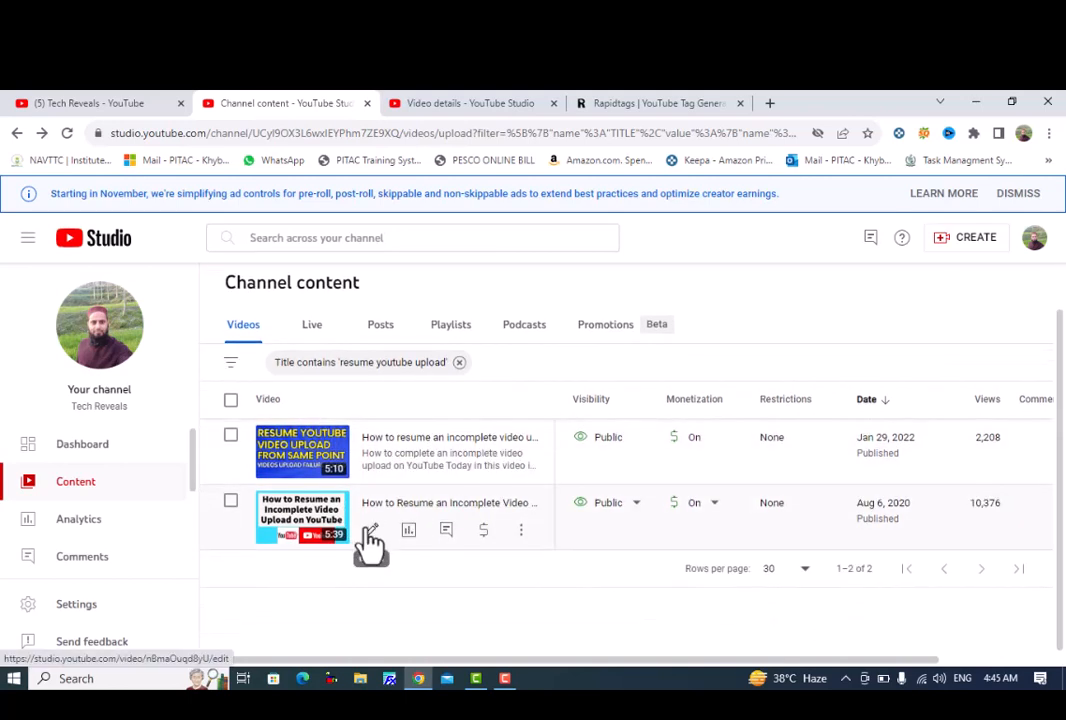
scroll(325, 530, up, 1)
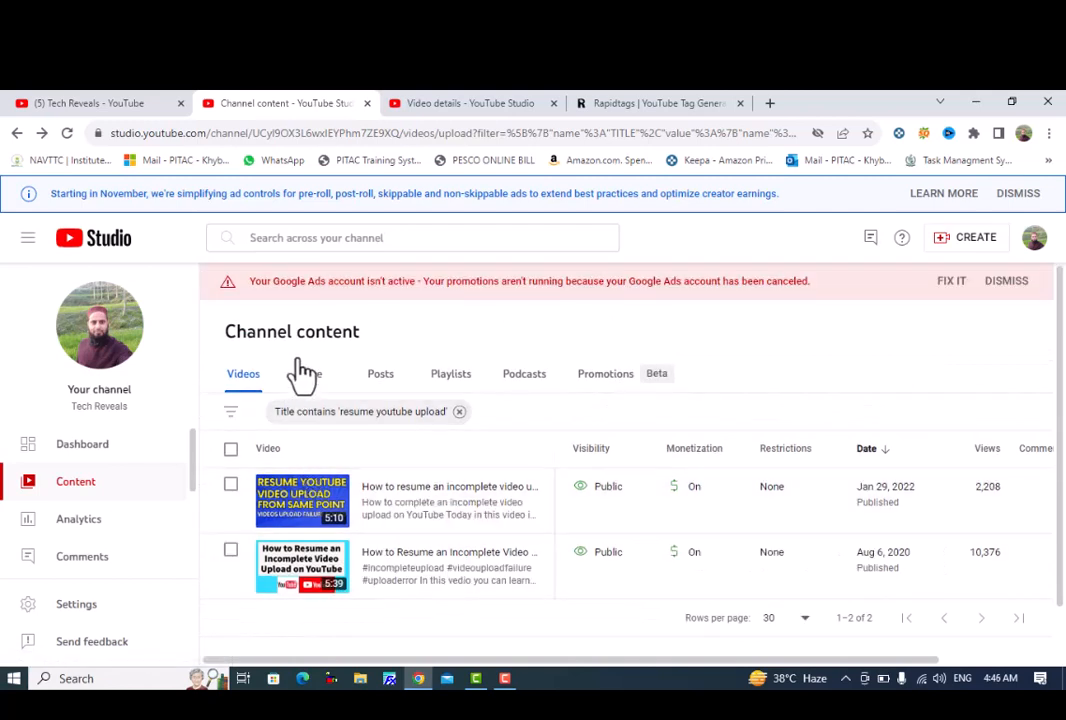
scroll(374, 552, down, 1)
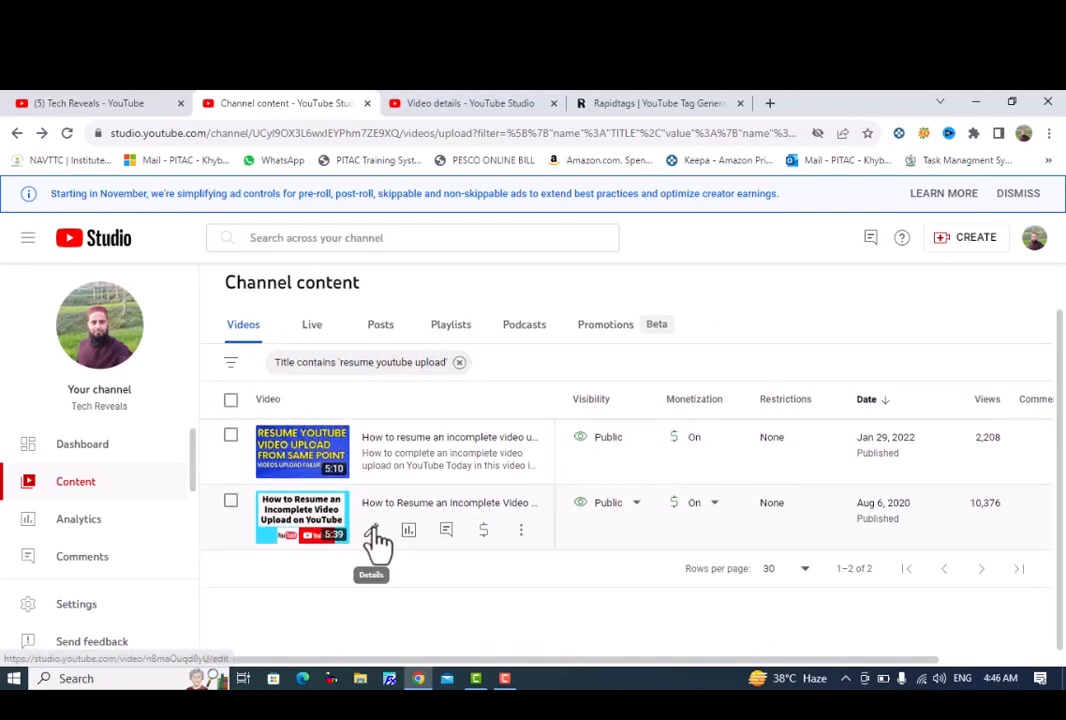
click(372, 532)
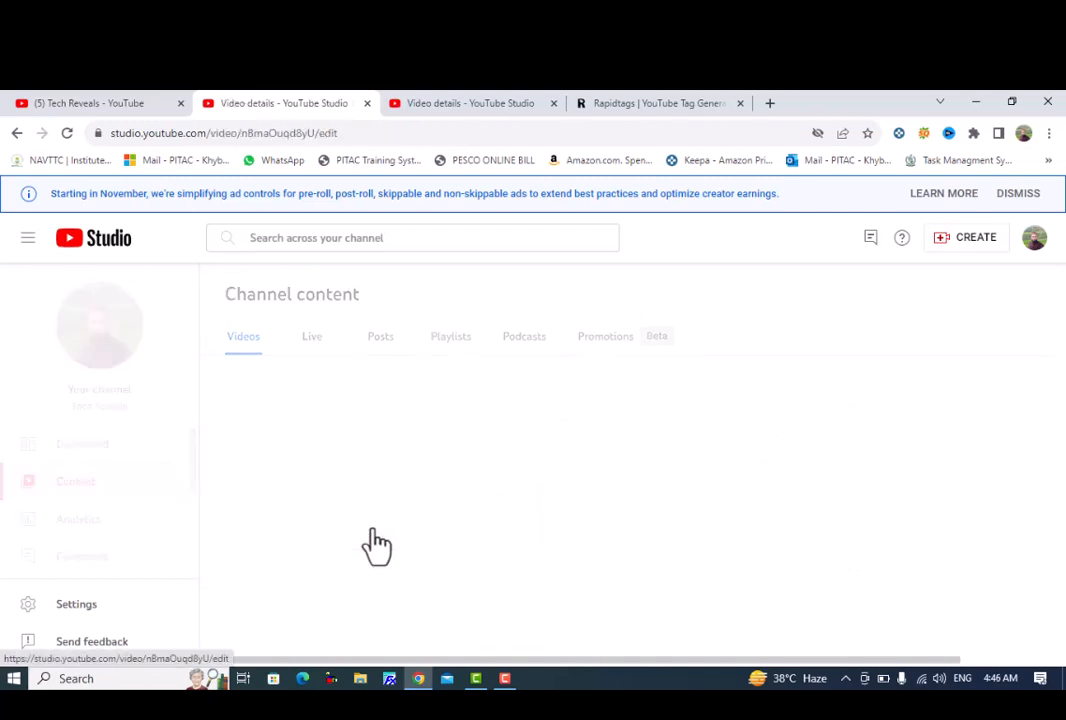
scroll(100, 522, down, 1)
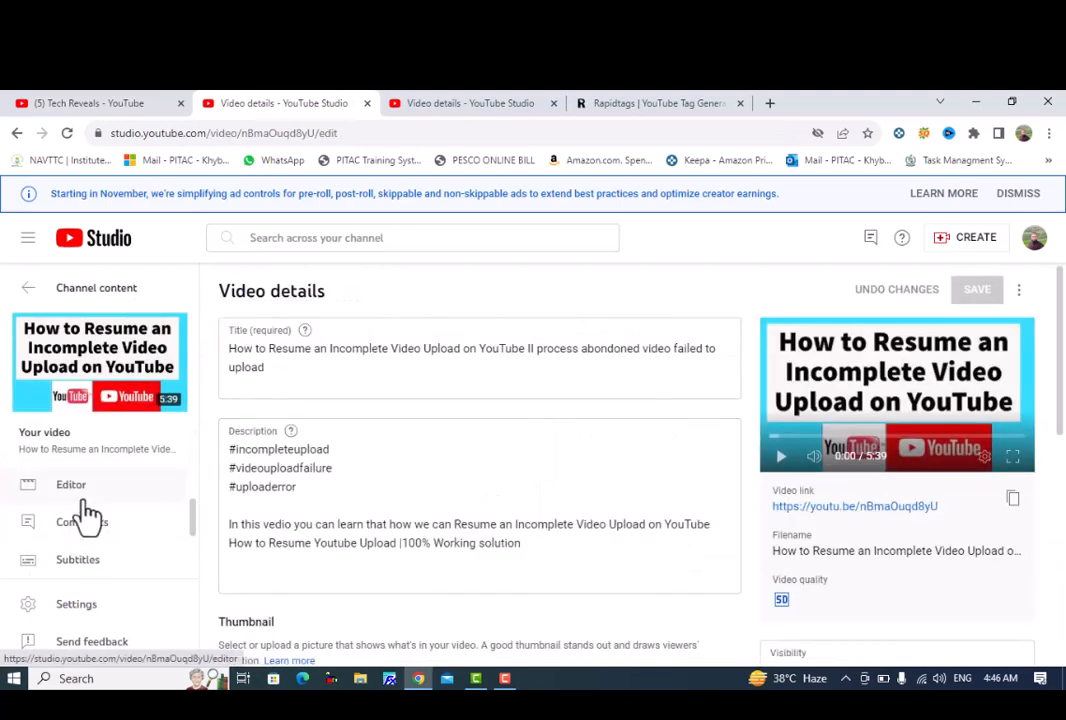
click(72, 485)
Start Trim & cut for this video and show its audio and video tracks in the timeline.
scroll(471, 564, down, 1)
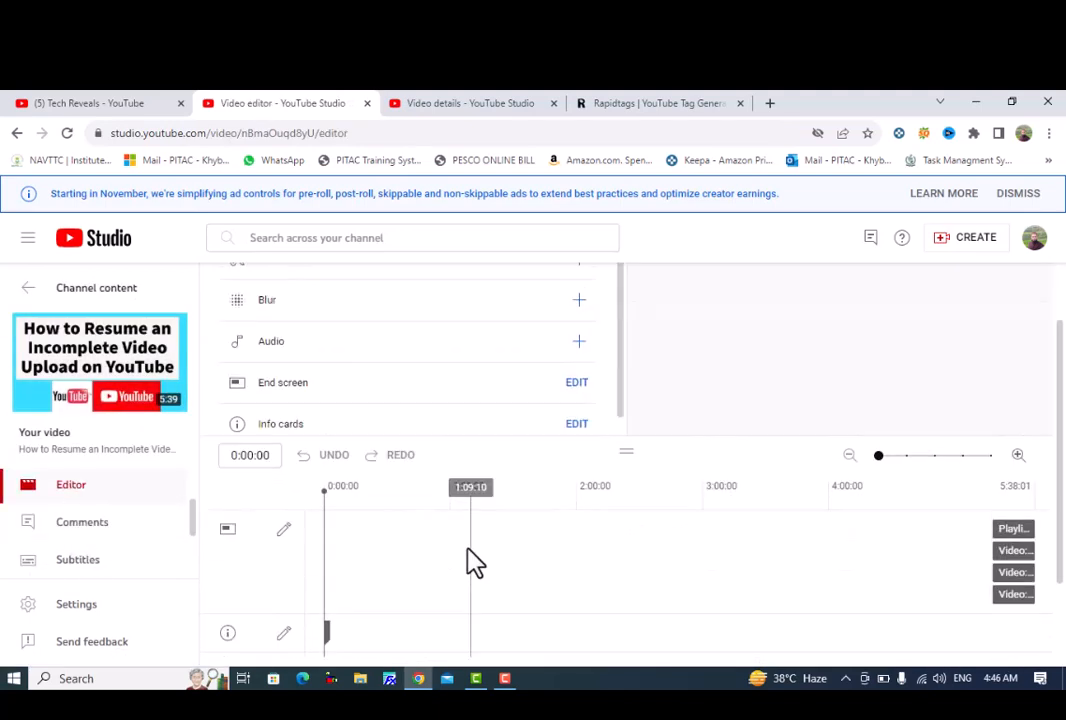
scroll(307, 373, up, 1)
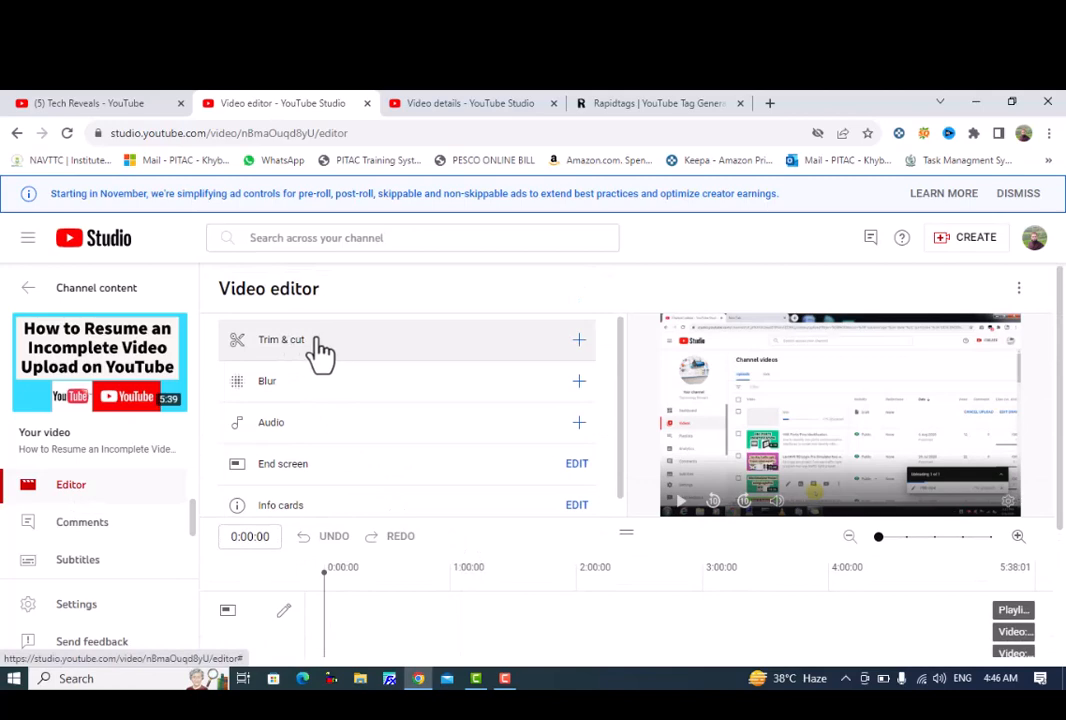
scroll(871, 564, down, 2)
scroll(704, 552, up, 1)
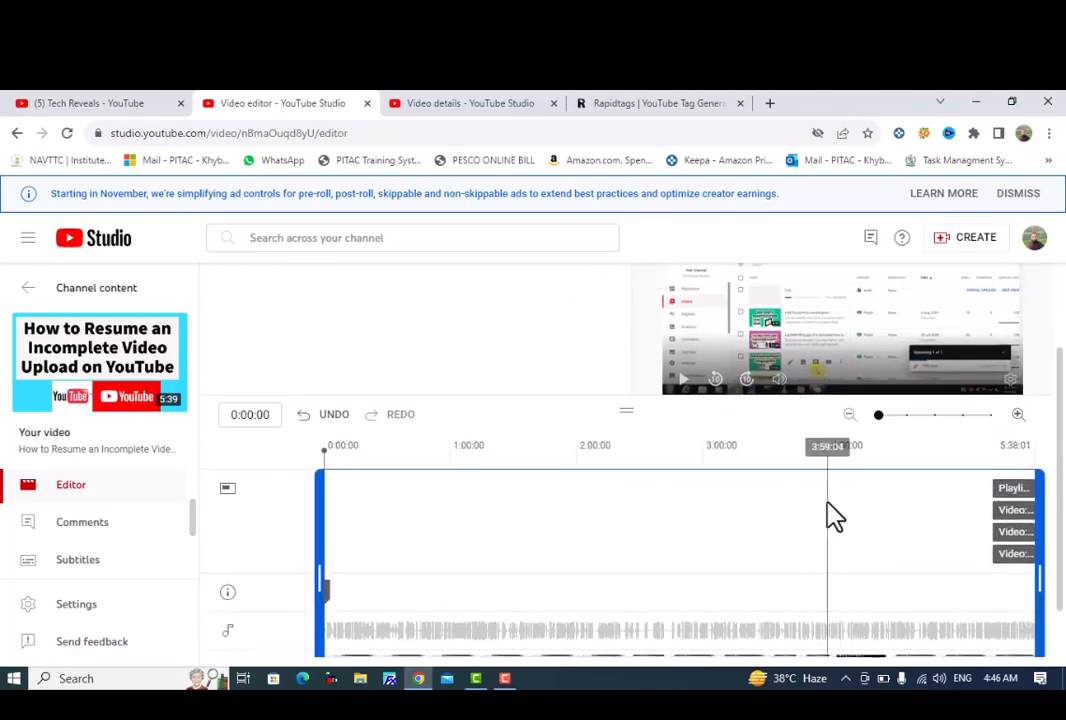
scroll(800, 540, down, 1)
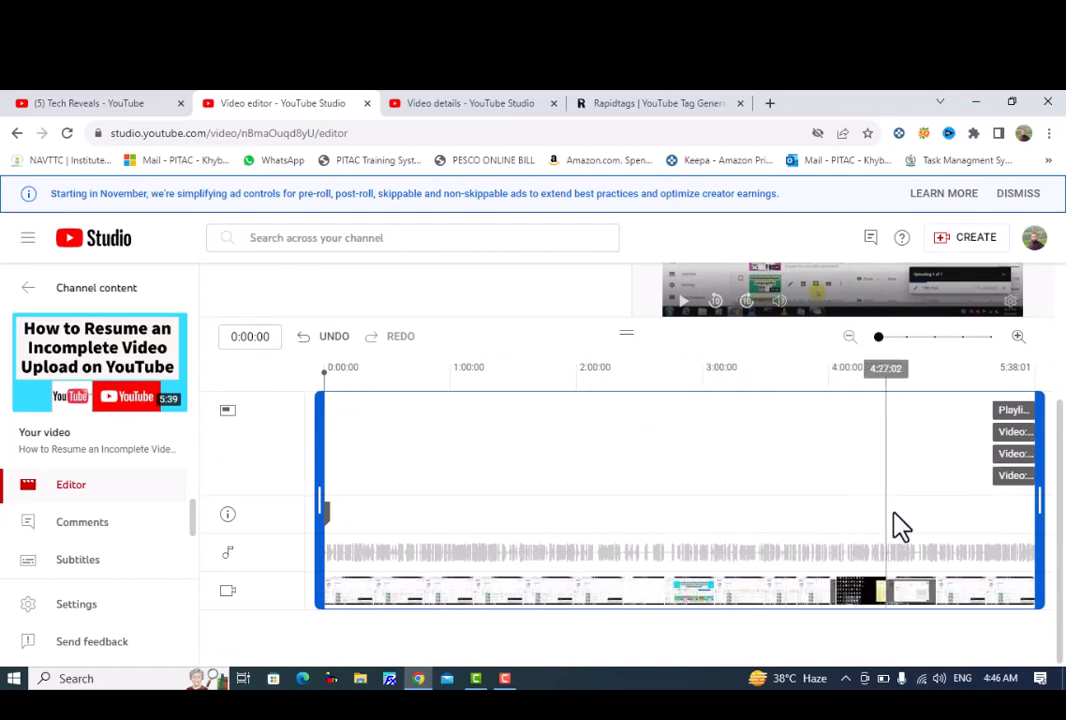
Locate where the speech begins after the opening silence by positioning the playhead at 0:01:09.
click(1018, 340)
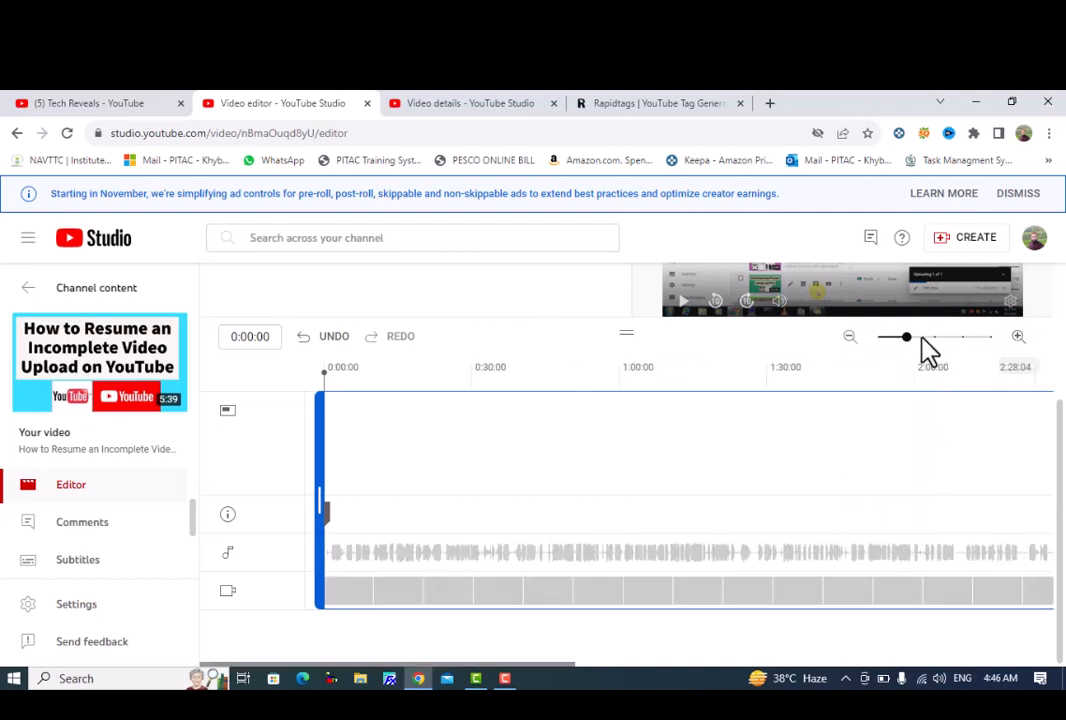
click(849, 340)
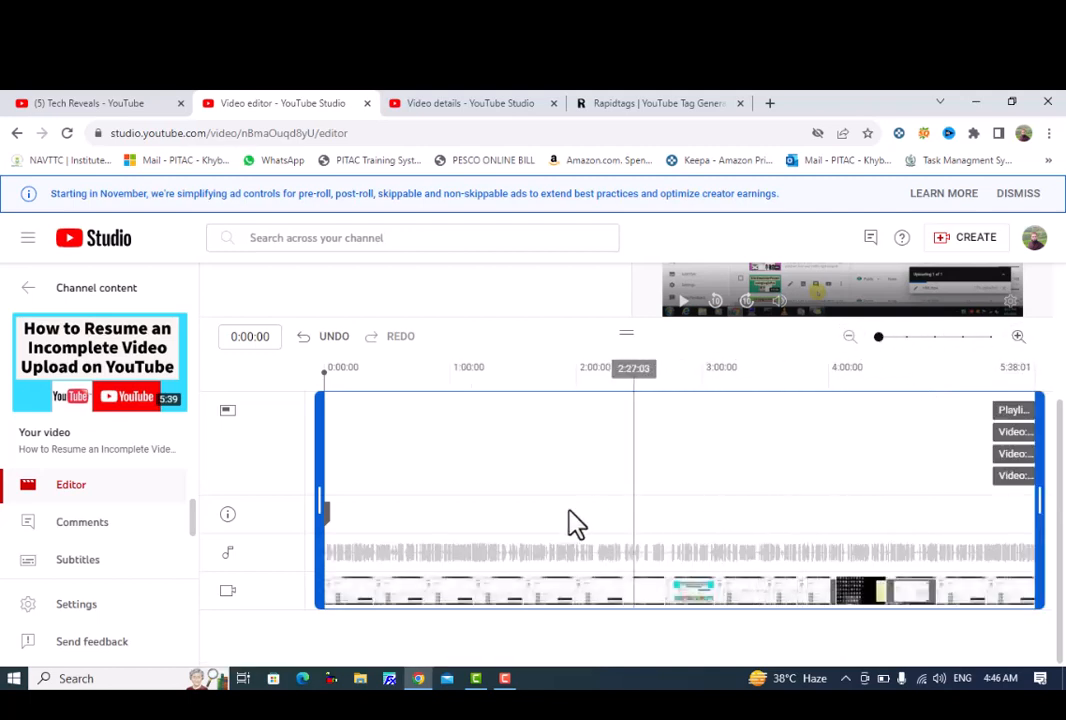
click(330, 595)
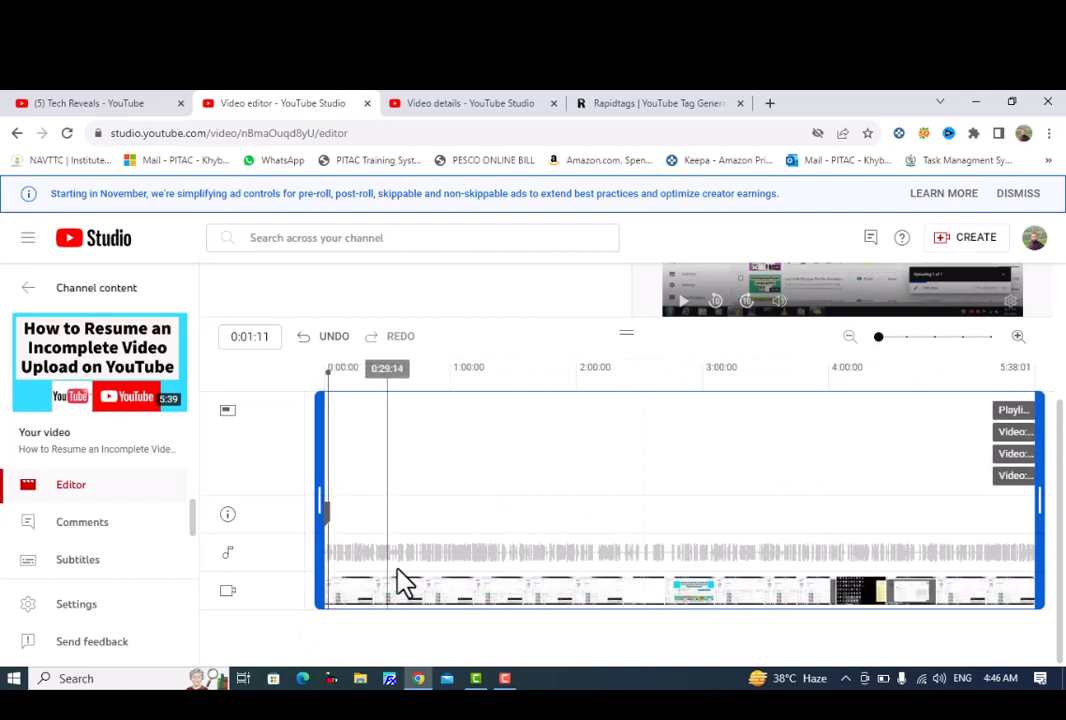
click(1017, 337)
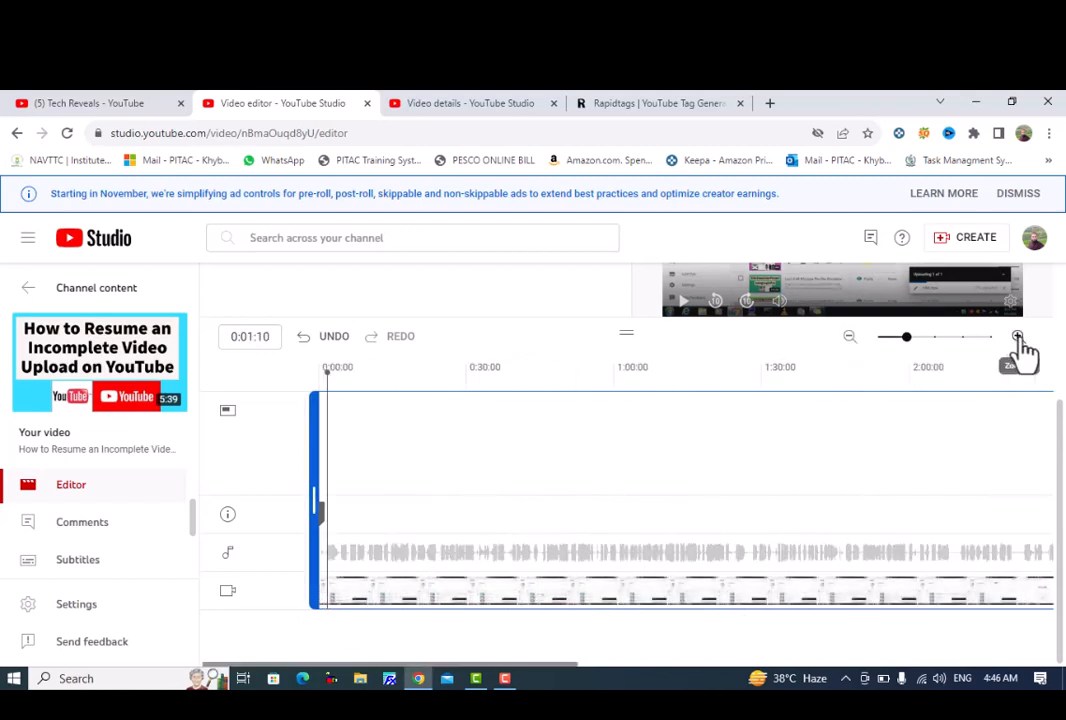
click(1017, 337)
click(1017, 337)
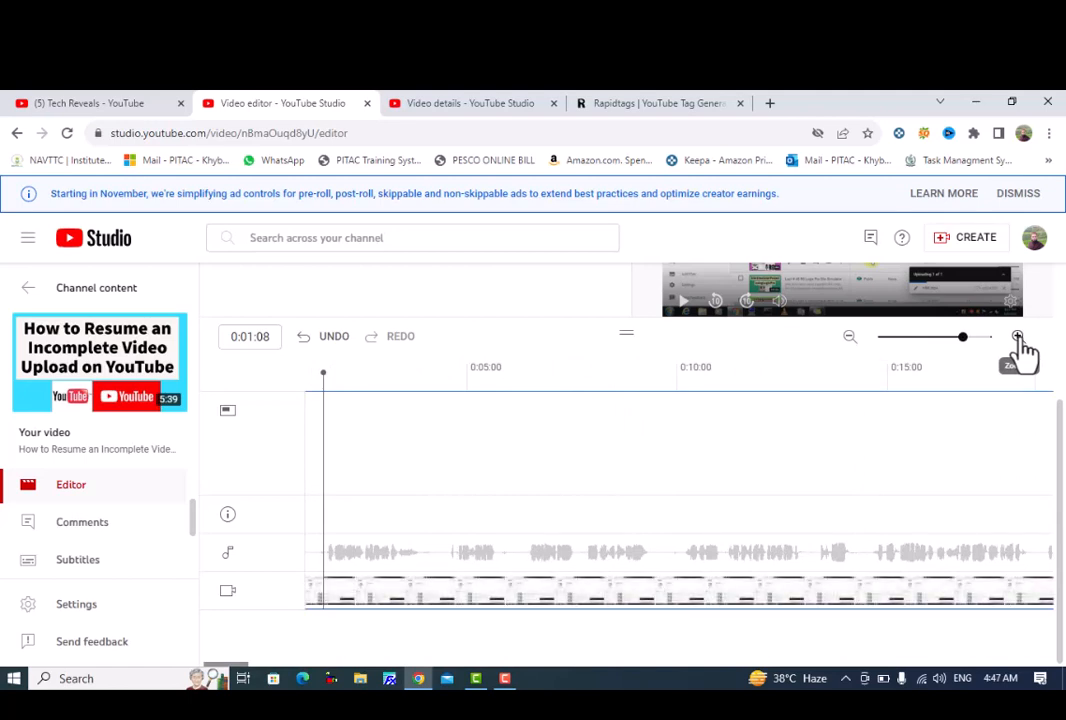
drag(322, 372, 373, 393)
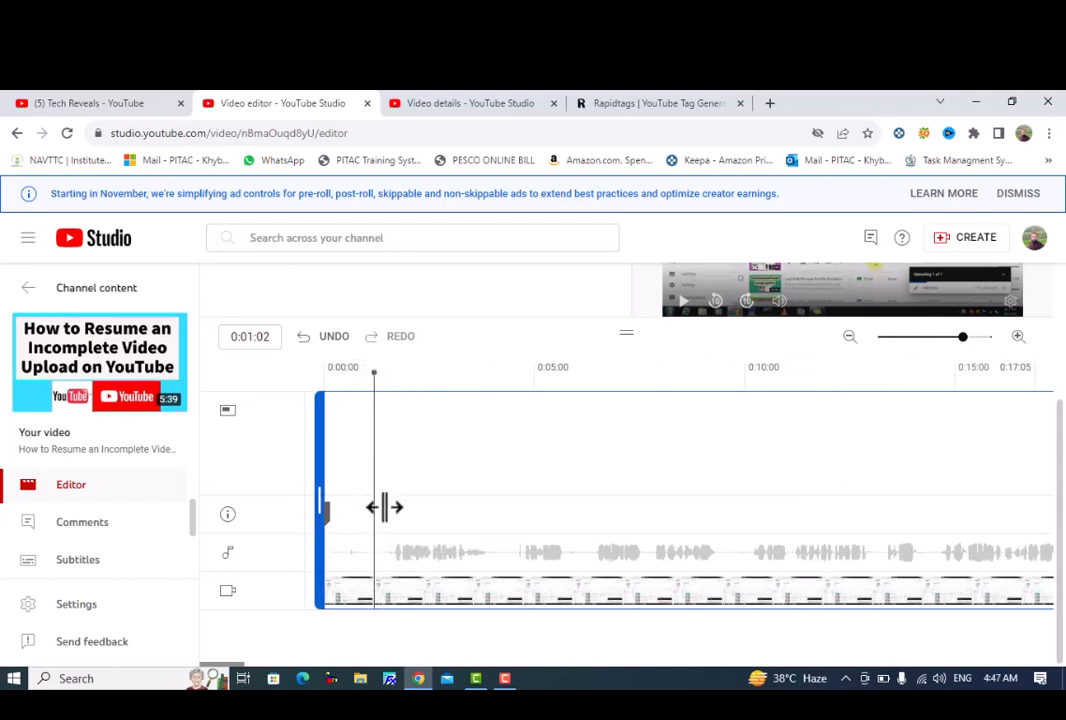
drag(381, 507, 391, 378)
Return the playhead to 0:00:00 and add a new cut starting there.
scroll(362, 409, up, 2)
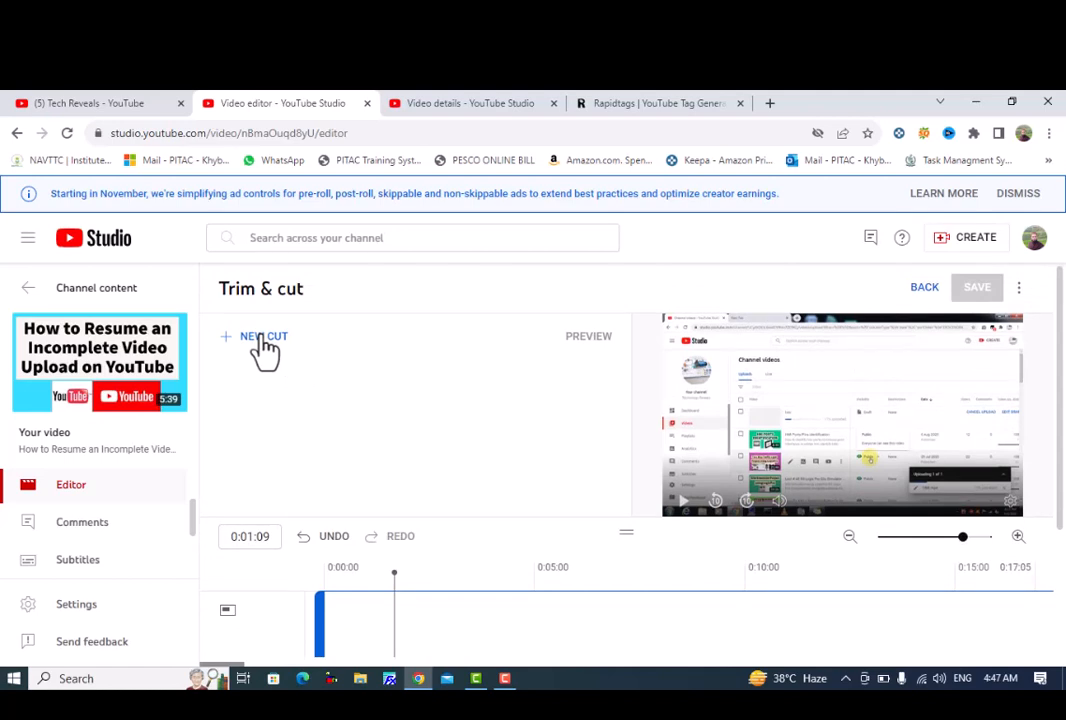
scroll(400, 437, down, 2)
drag(395, 416, 325, 426)
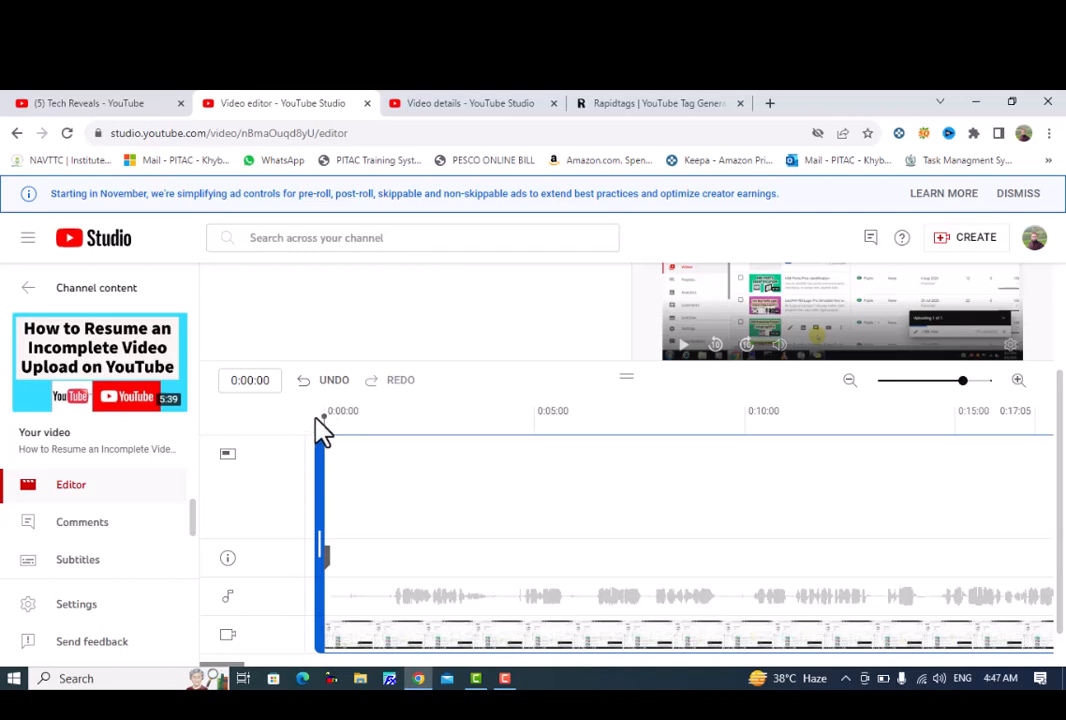
scroll(302, 385, up, 2)
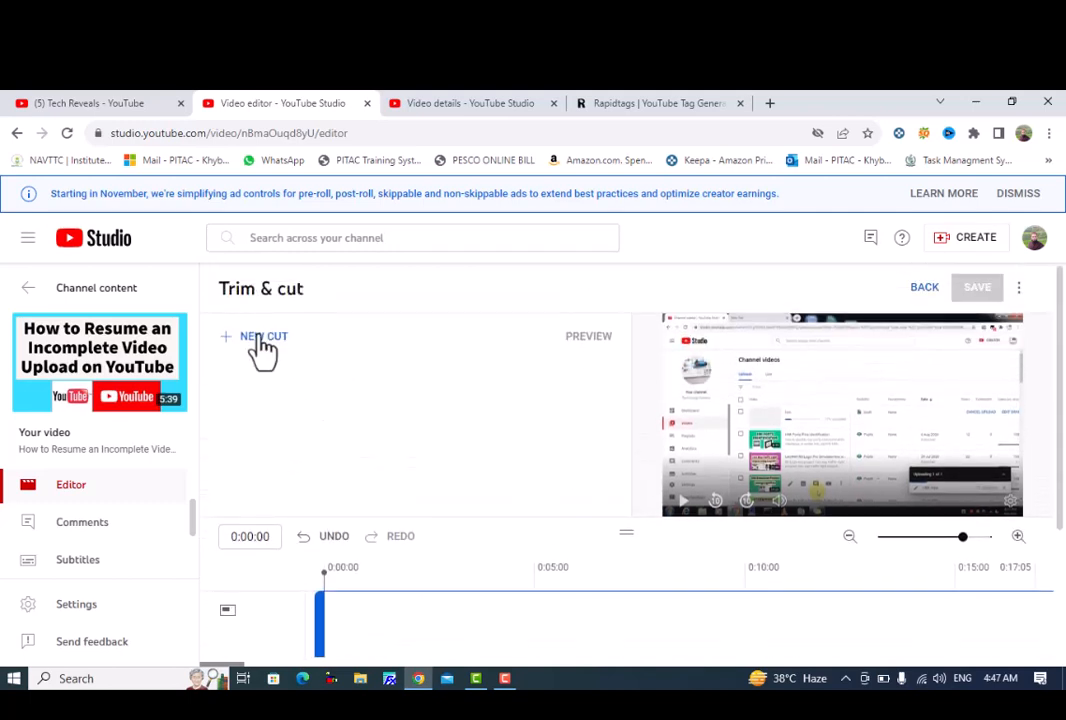
click(262, 340)
scroll(620, 590, down, 2)
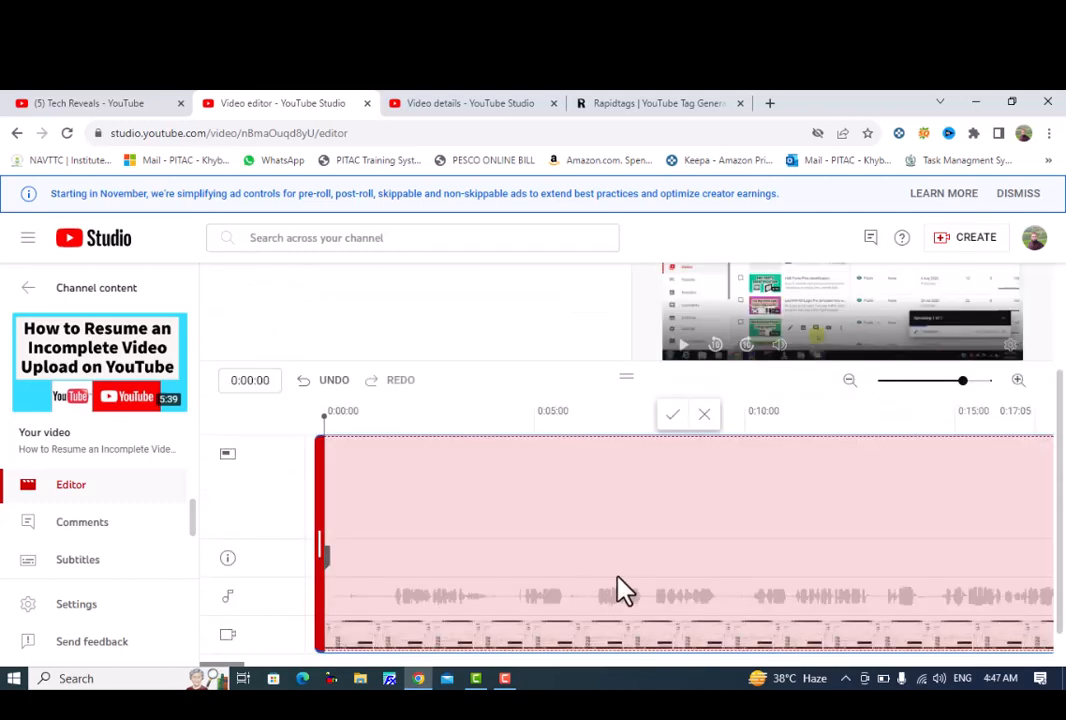
Shorten the first cut to end at 0:01:09, just before the speech starts, and apply it.
click(849, 381)
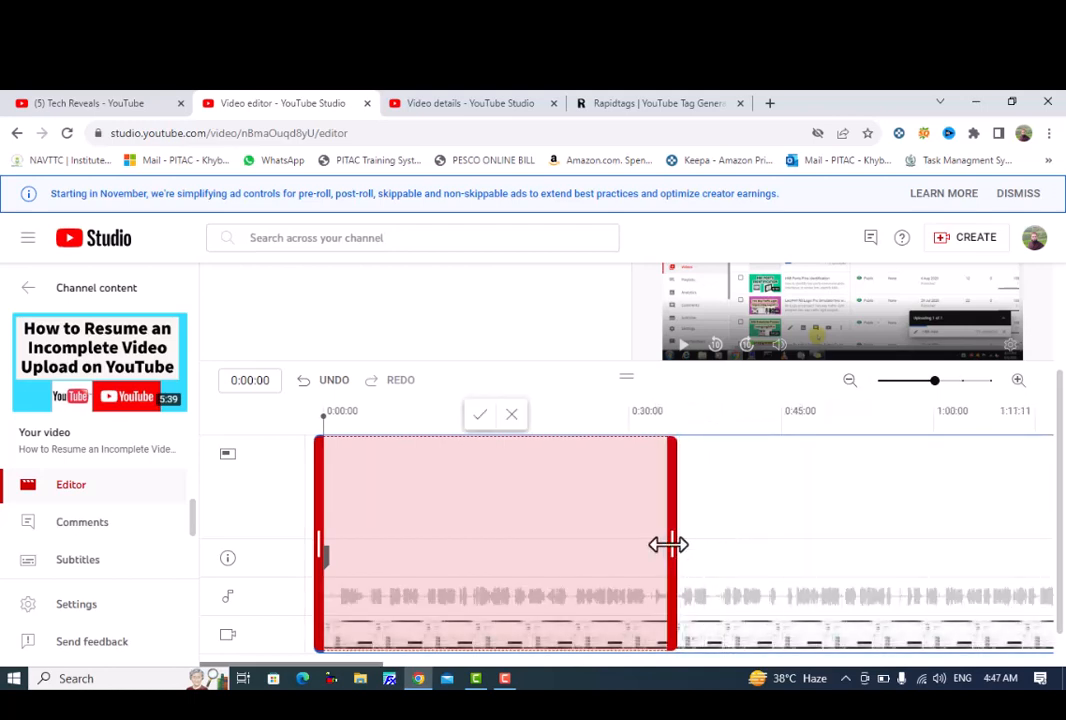
drag(669, 544, 343, 586)
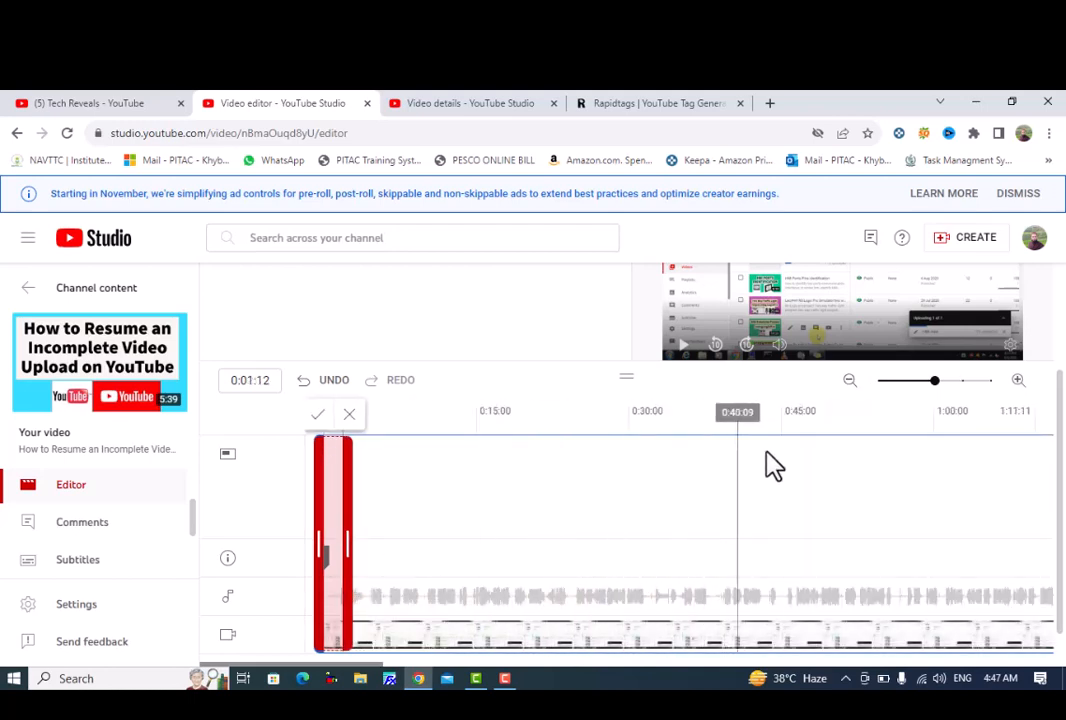
click(1018, 382)
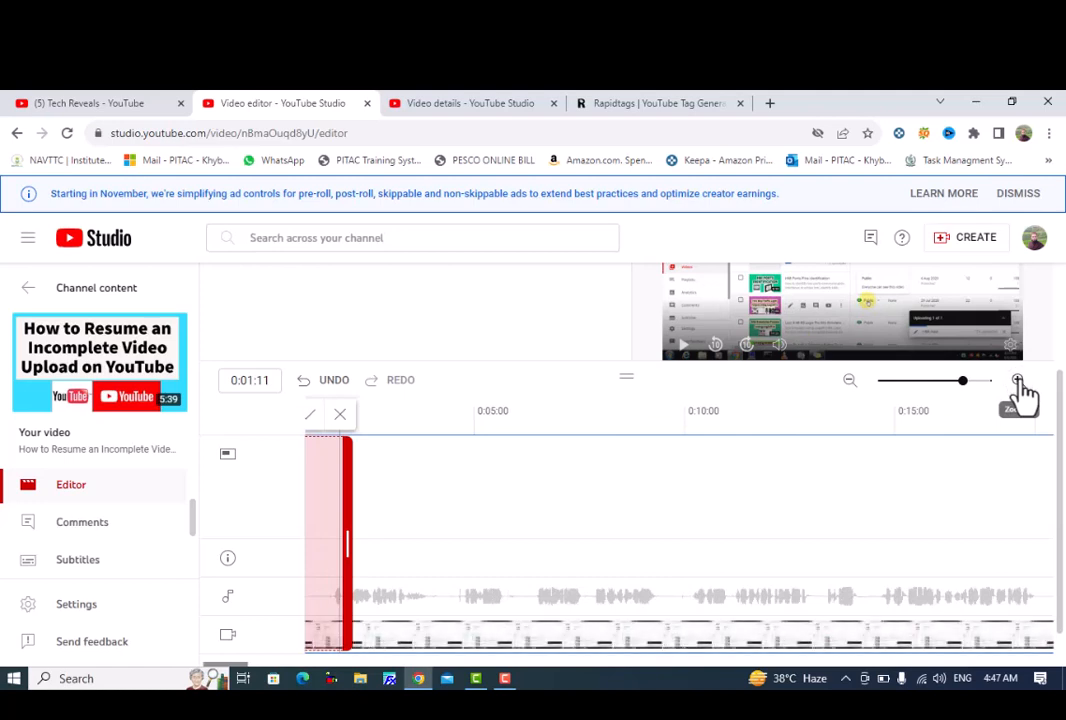
click(1018, 382)
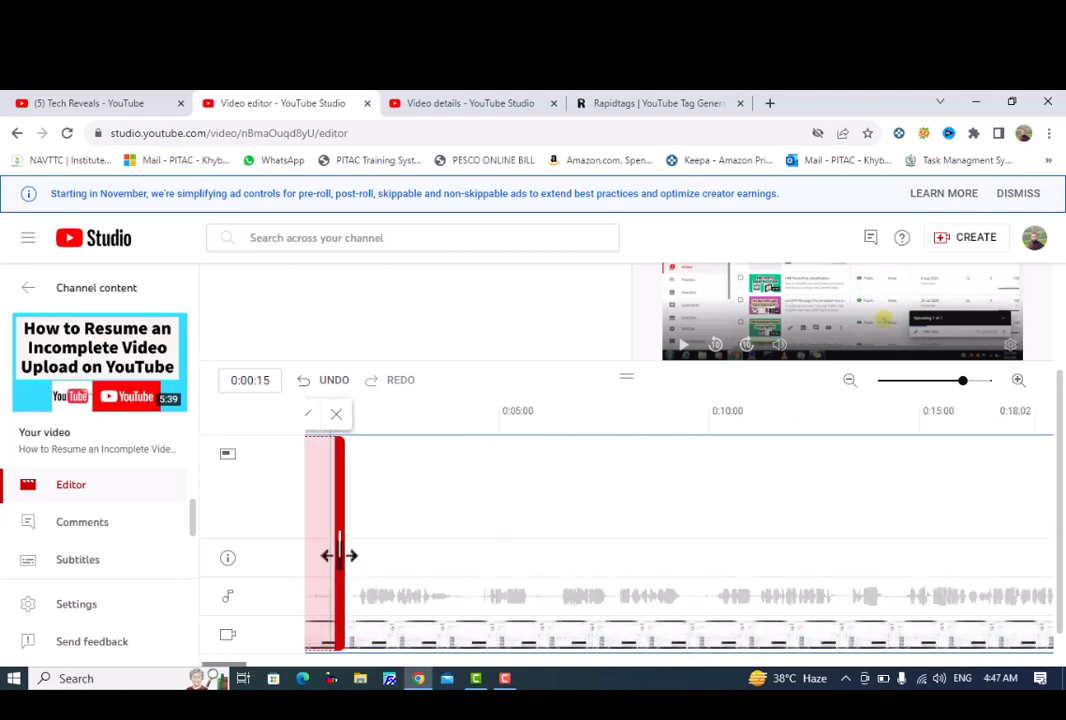
drag(340, 546, 366, 546)
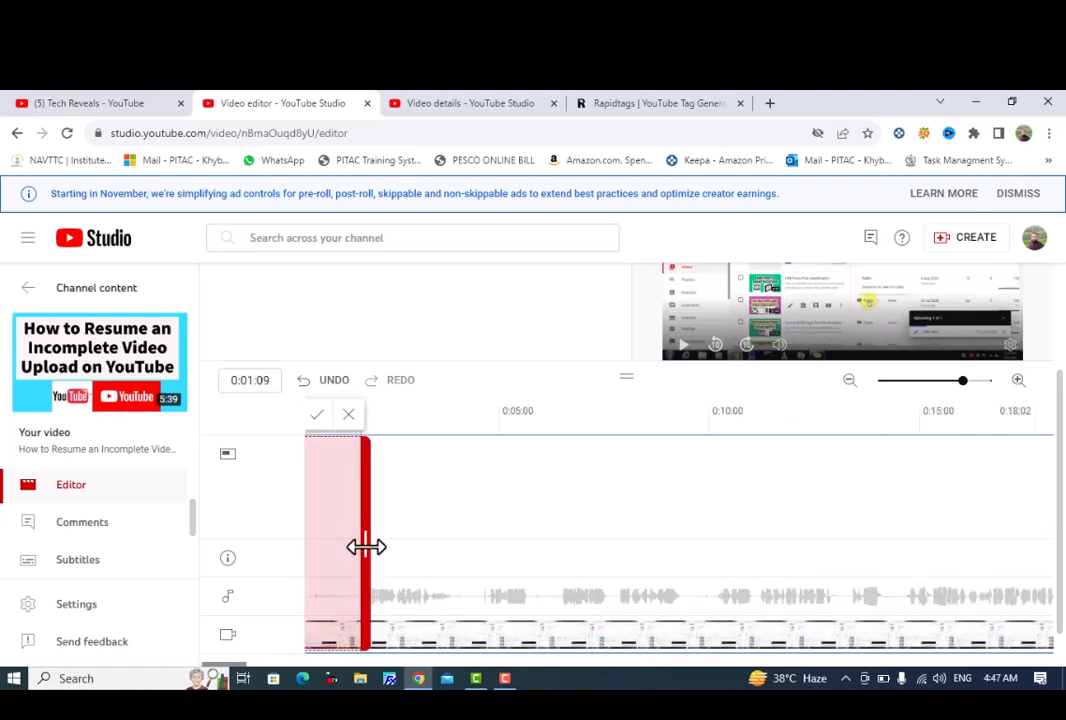
scroll(366, 559, down, 1)
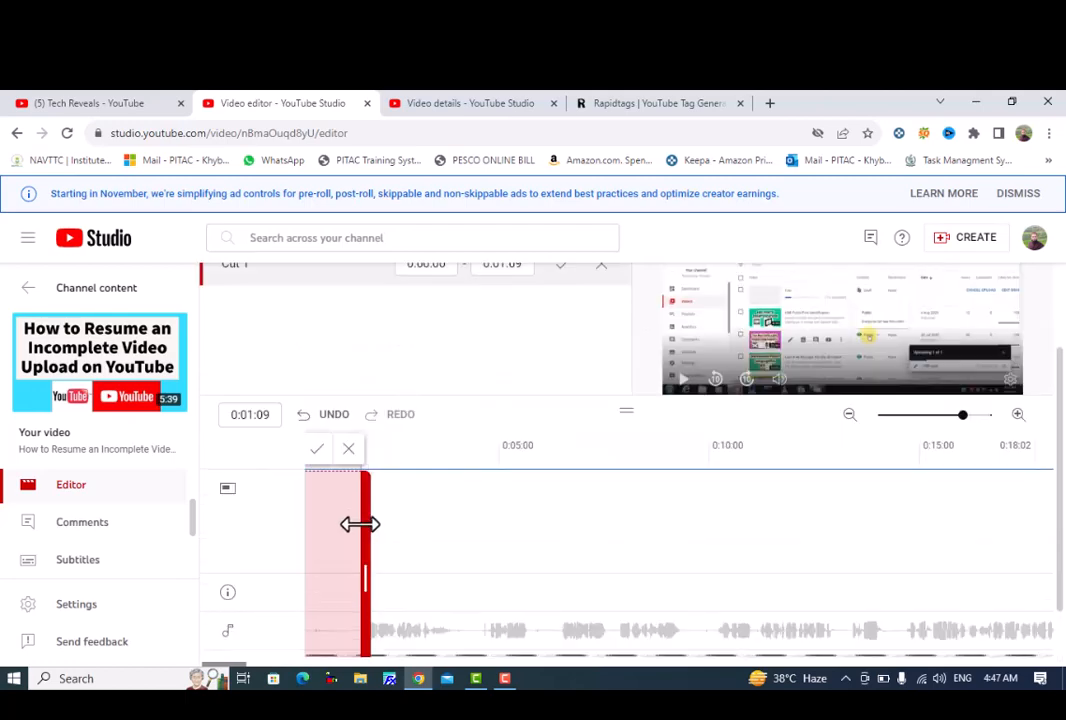
scroll(333, 447, up, 1)
click(316, 449)
Place the playhead at 0:05:09, in the gap between spoken phrases, and add a third cut there.
scroll(388, 525, down, 1)
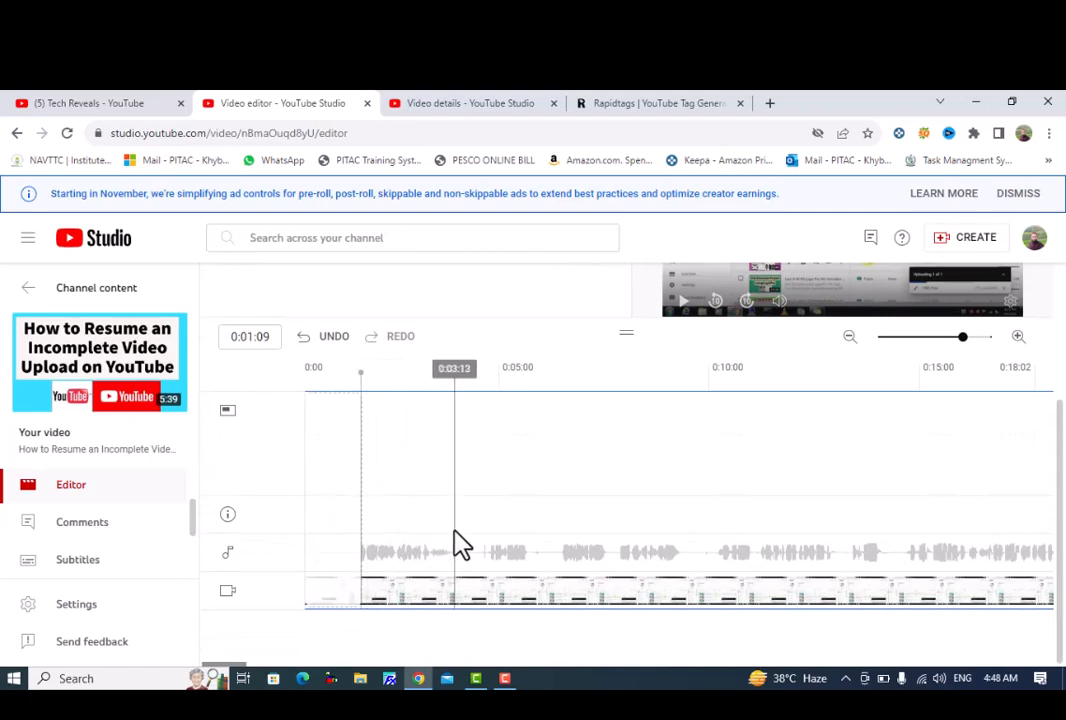
click(1018, 336)
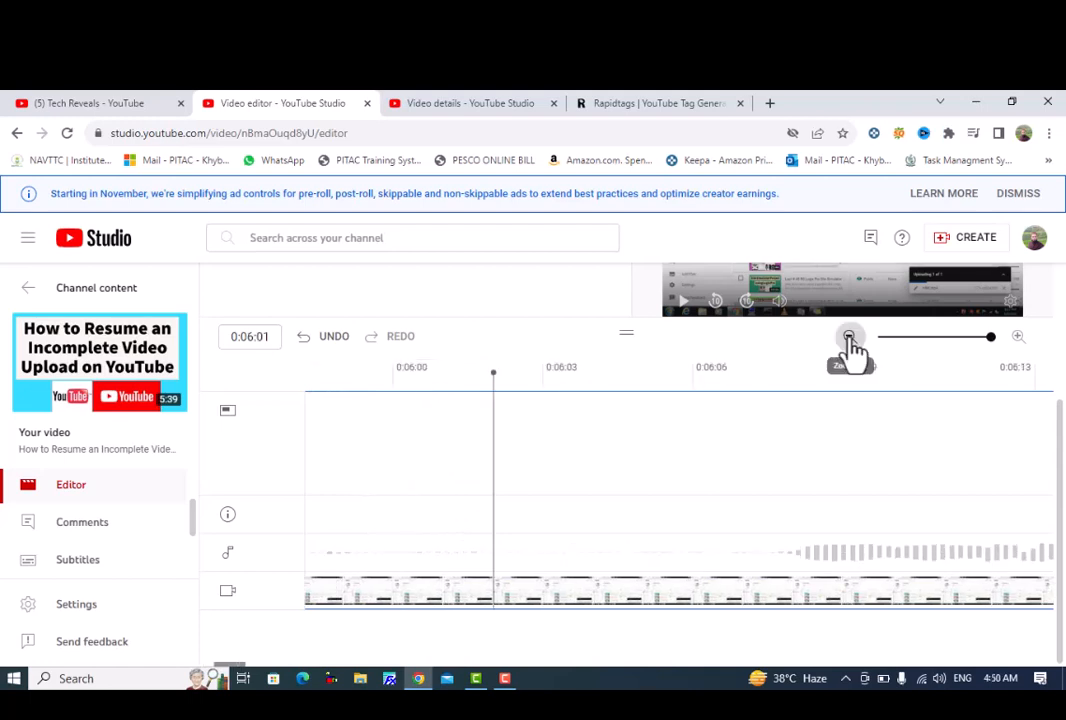
click(849, 338)
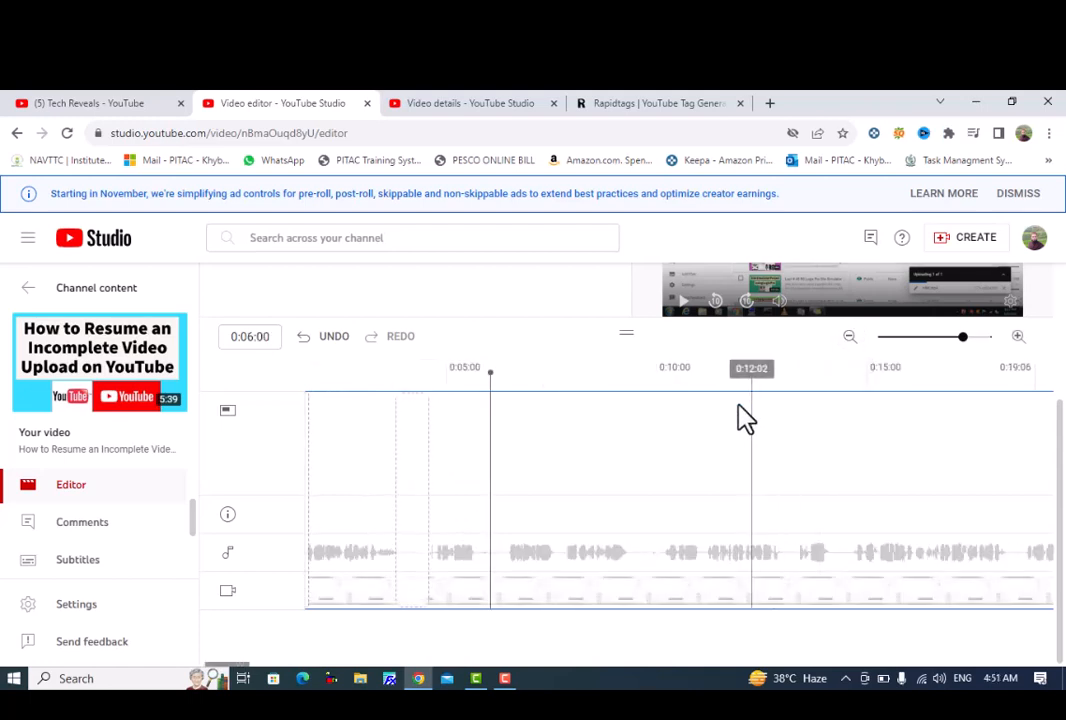
click(475, 498)
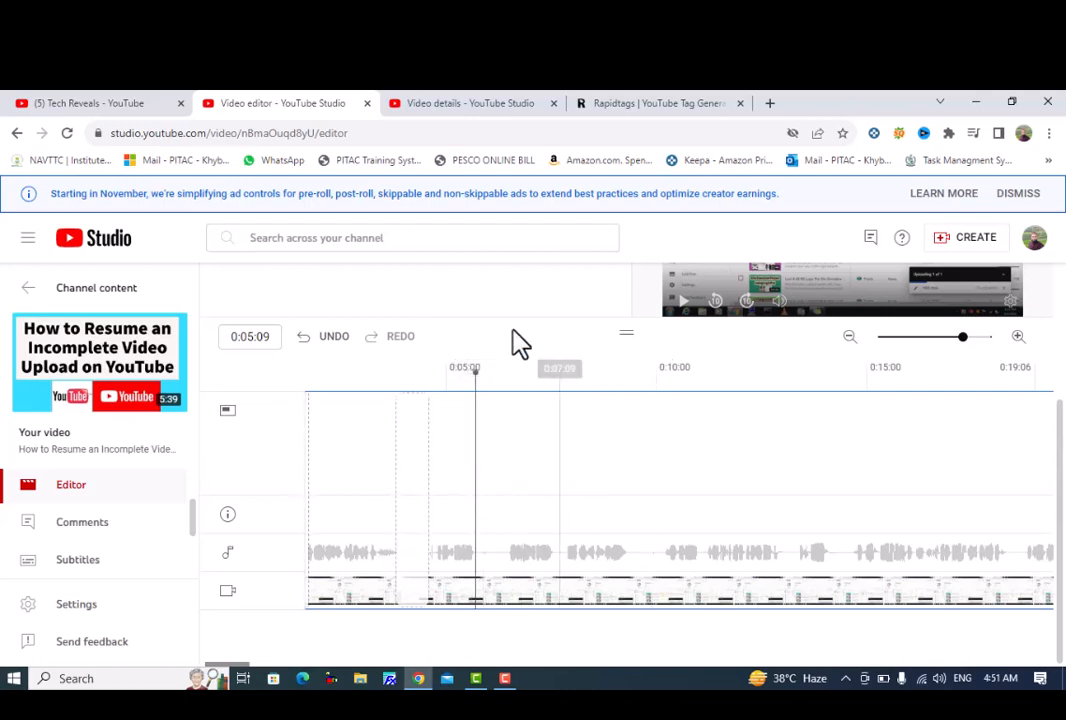
scroll(404, 313, up, 2)
click(265, 345)
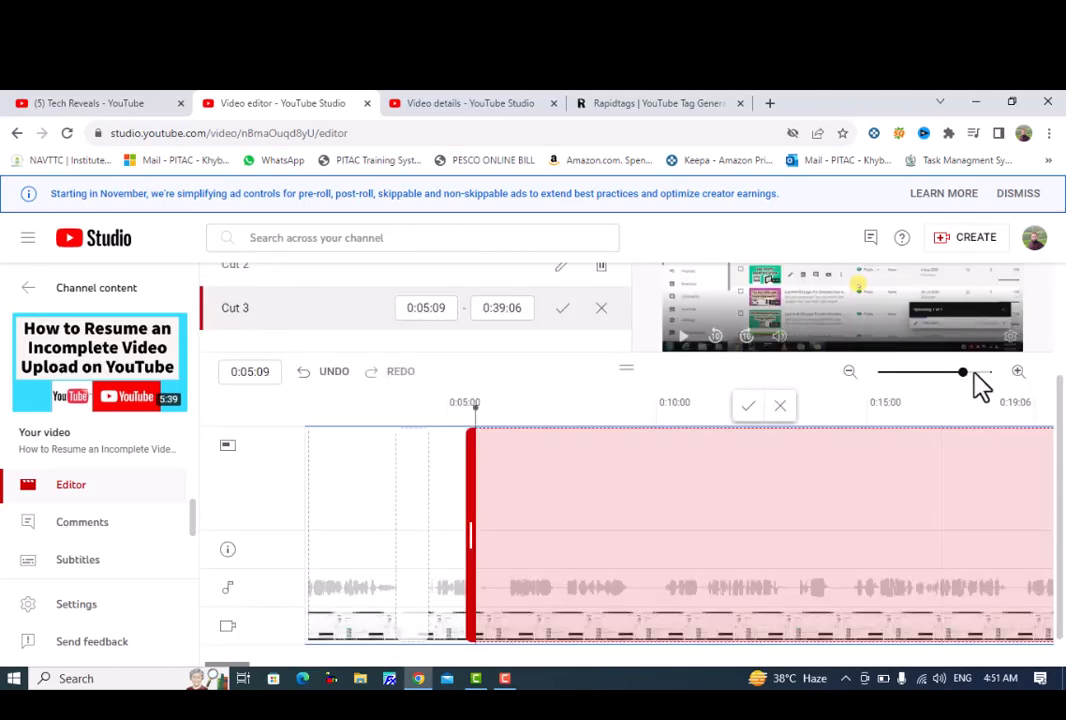
Adjust the third cut to span 0:05:08 to 0:06:06 and apply it.
click(849, 372)
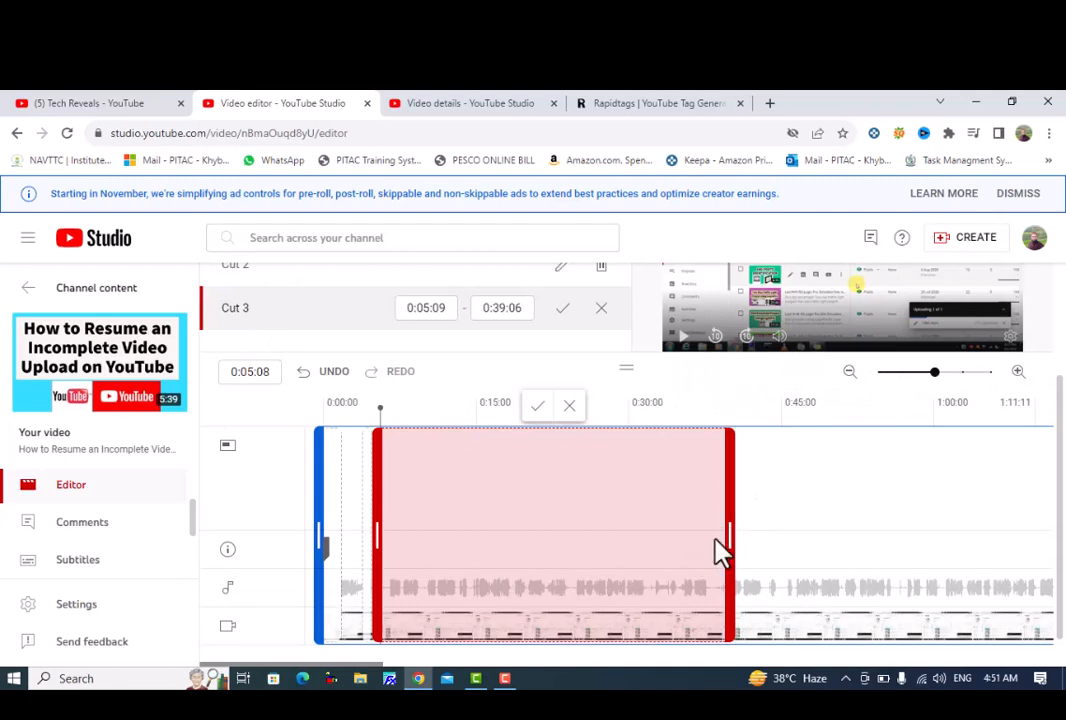
drag(728, 535, 353, 545)
click(1018, 371)
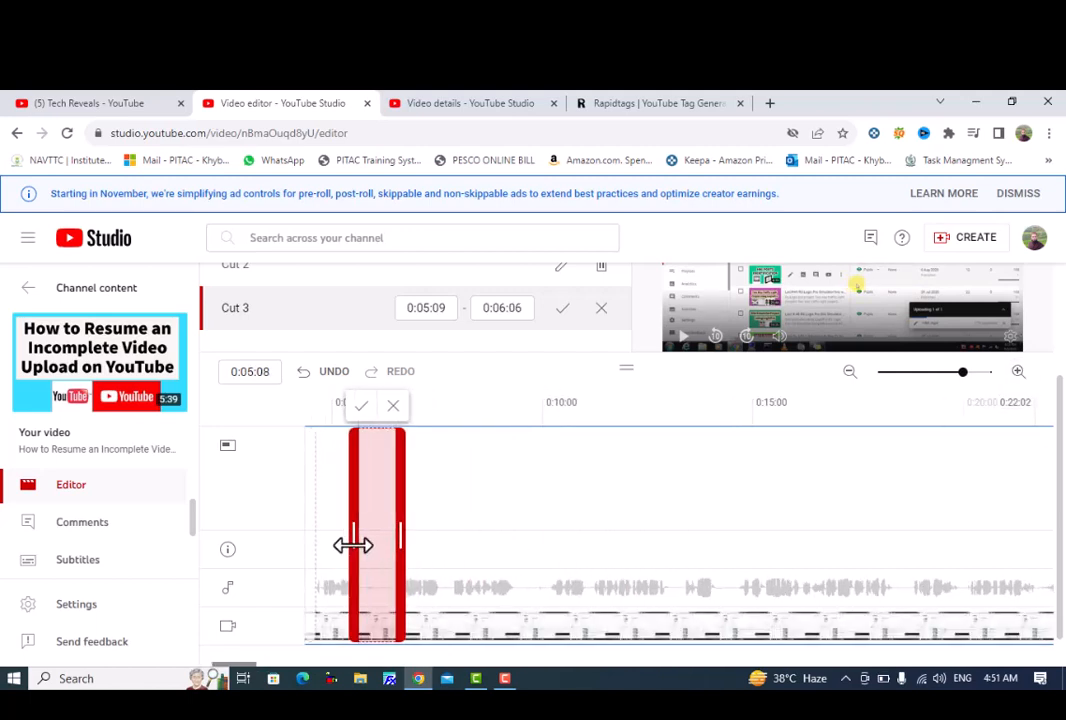
click(364, 408)
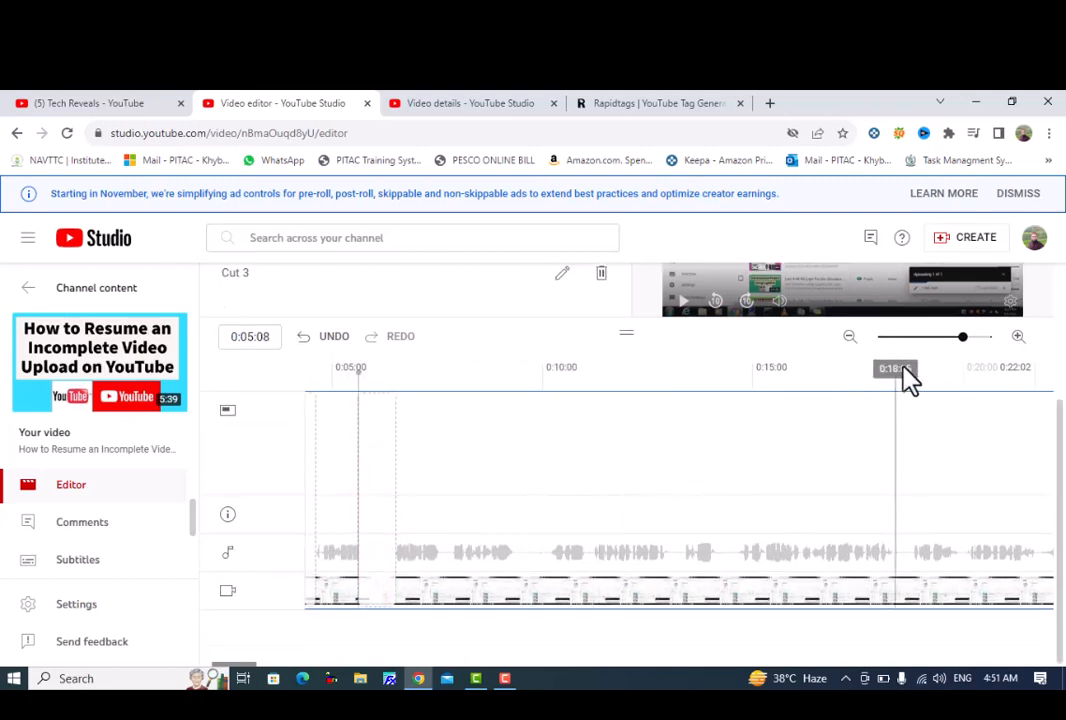
Place the playhead at 0:07:07, in the next gap between spoken phrases, and add a fourth cut there.
click(1018, 338)
scroll(405, 376, up, 2)
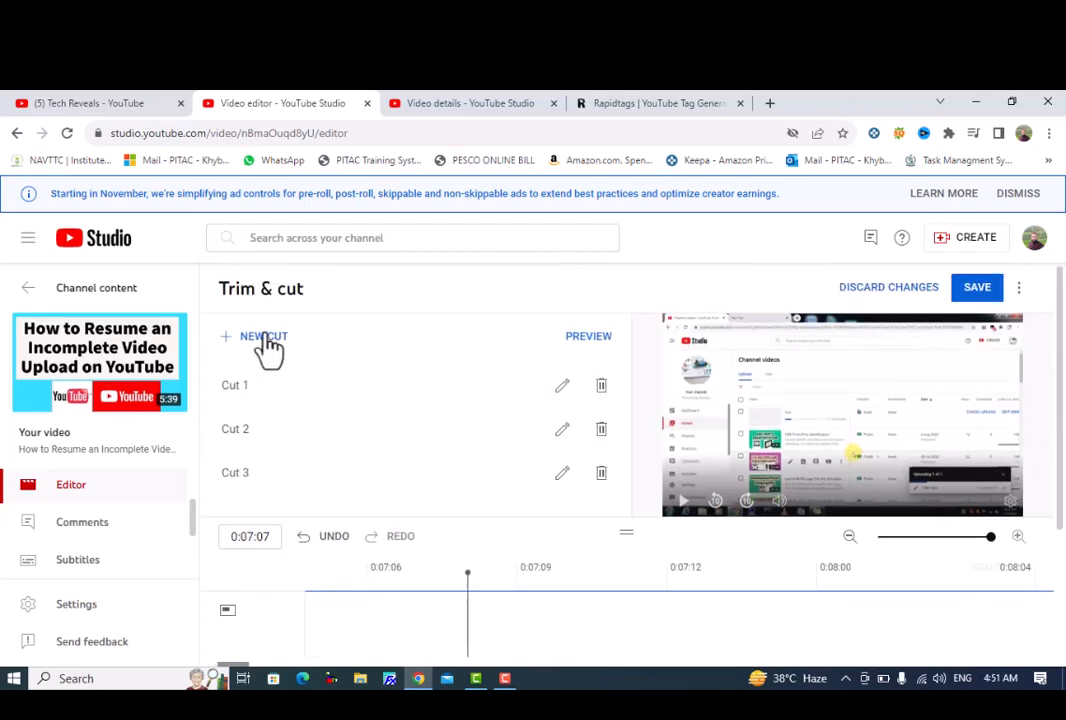
click(265, 337)
Shorten the fourth cut to end at 0:07:12, just before the speech resumes, and apply it.
scroll(305, 369, down, 2)
click(849, 337)
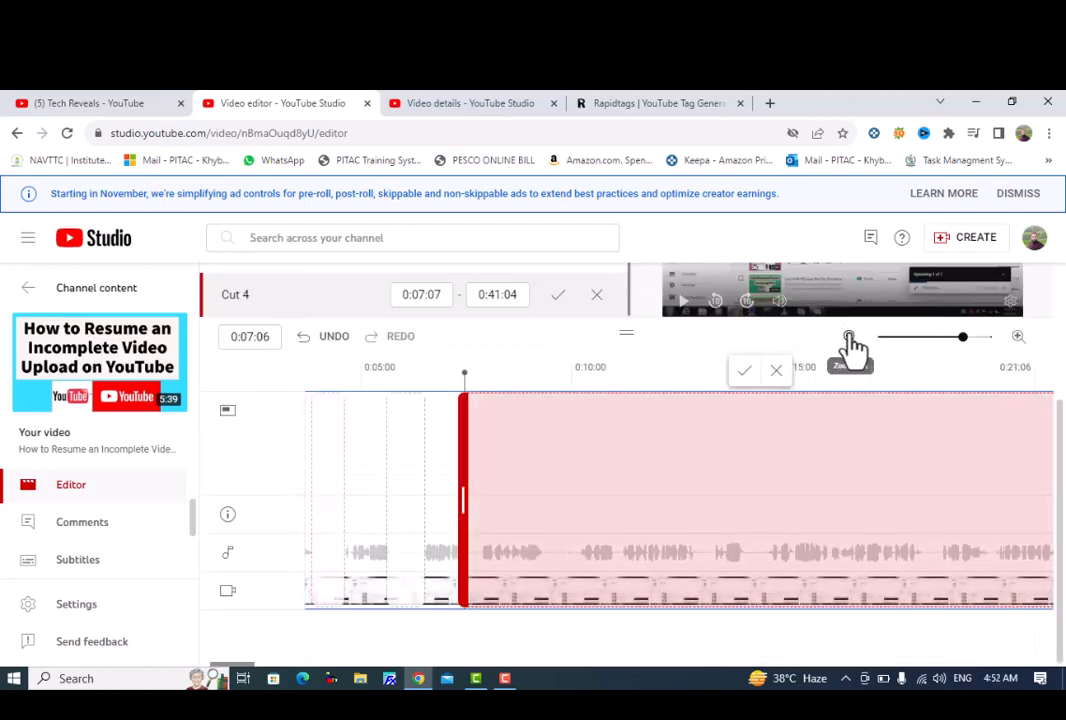
click(849, 340)
drag(755, 500, 406, 519)
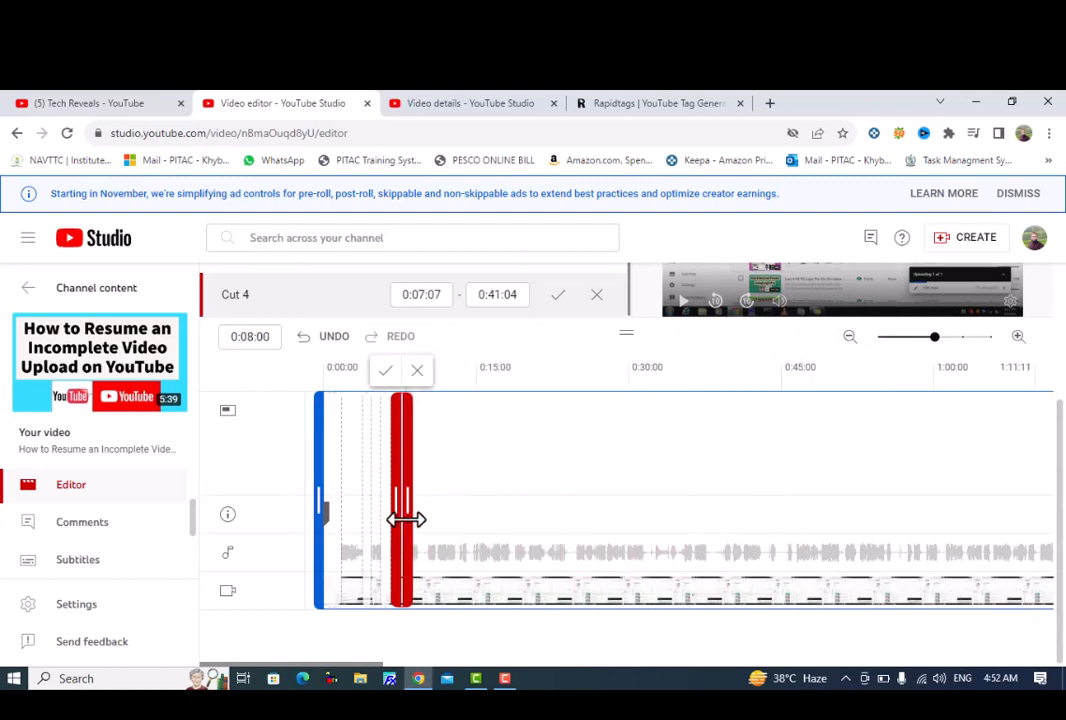
click(1018, 337)
click(1018, 337)
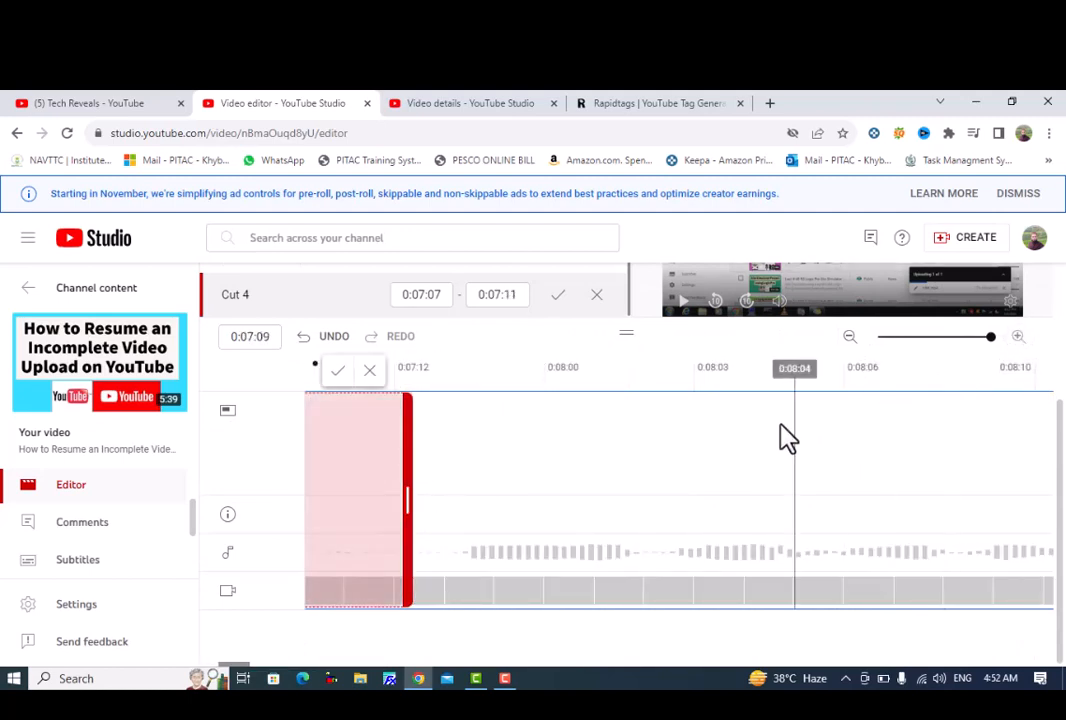
drag(388, 505, 466, 498)
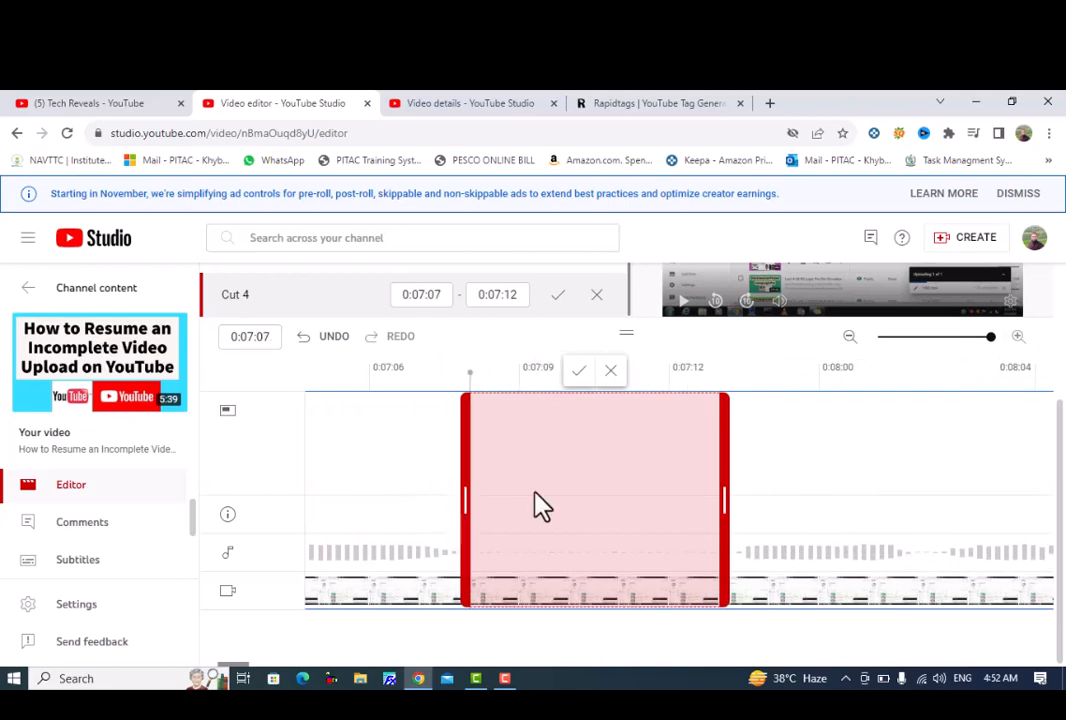
scroll(575, 490, up, 3)
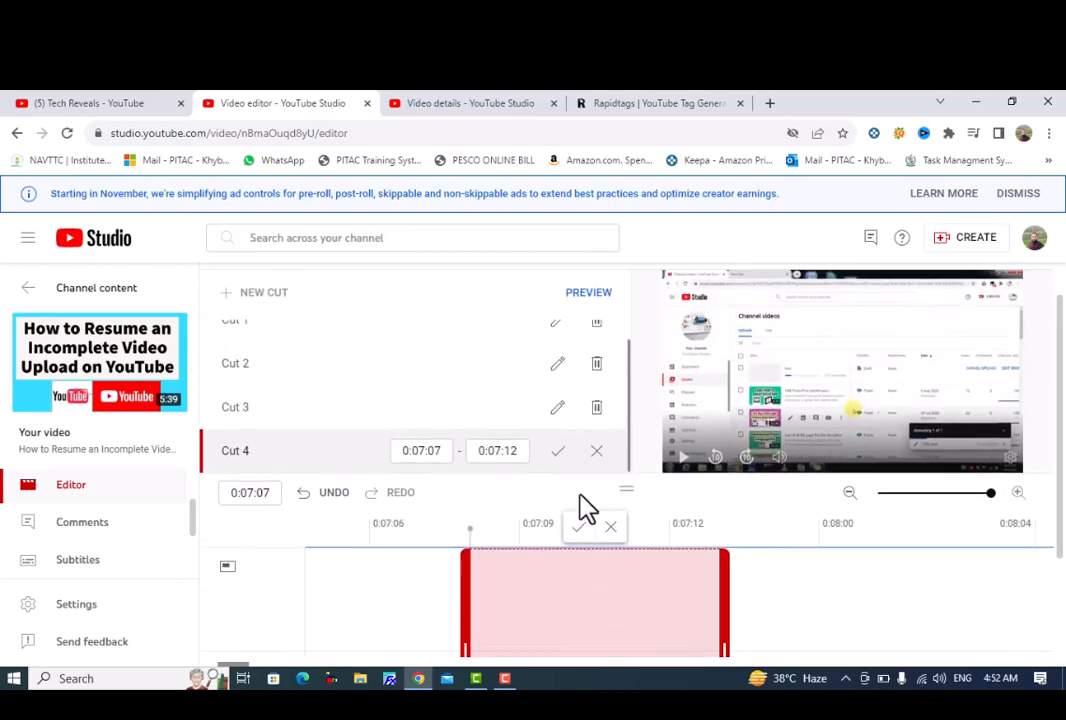
scroll(583, 507, down, 3)
click(579, 373)
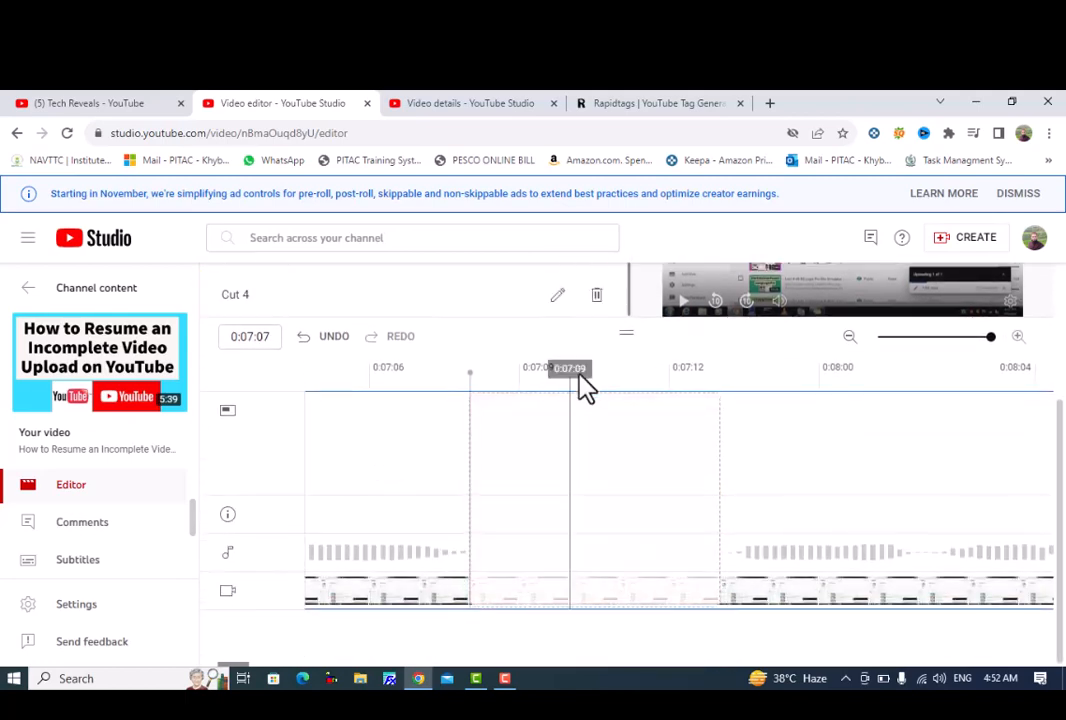
Play the video from 0:07:05 across the fourth cut and place the playhead at 0:09:03, where the next silent gap begins.
click(375, 505)
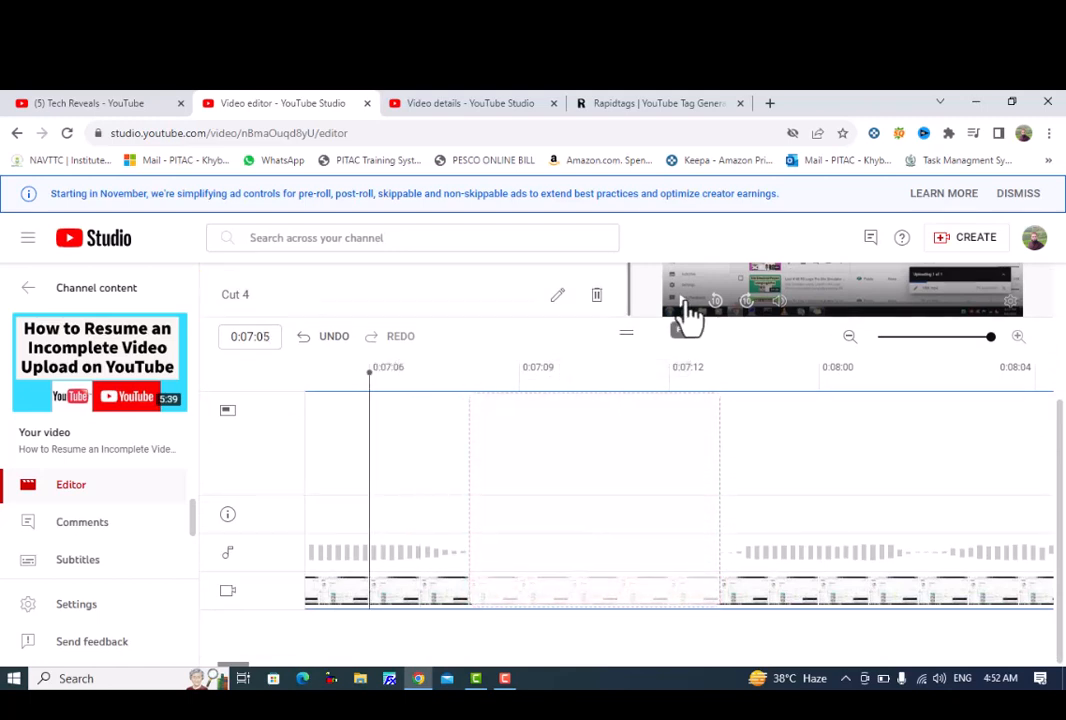
click(688, 315)
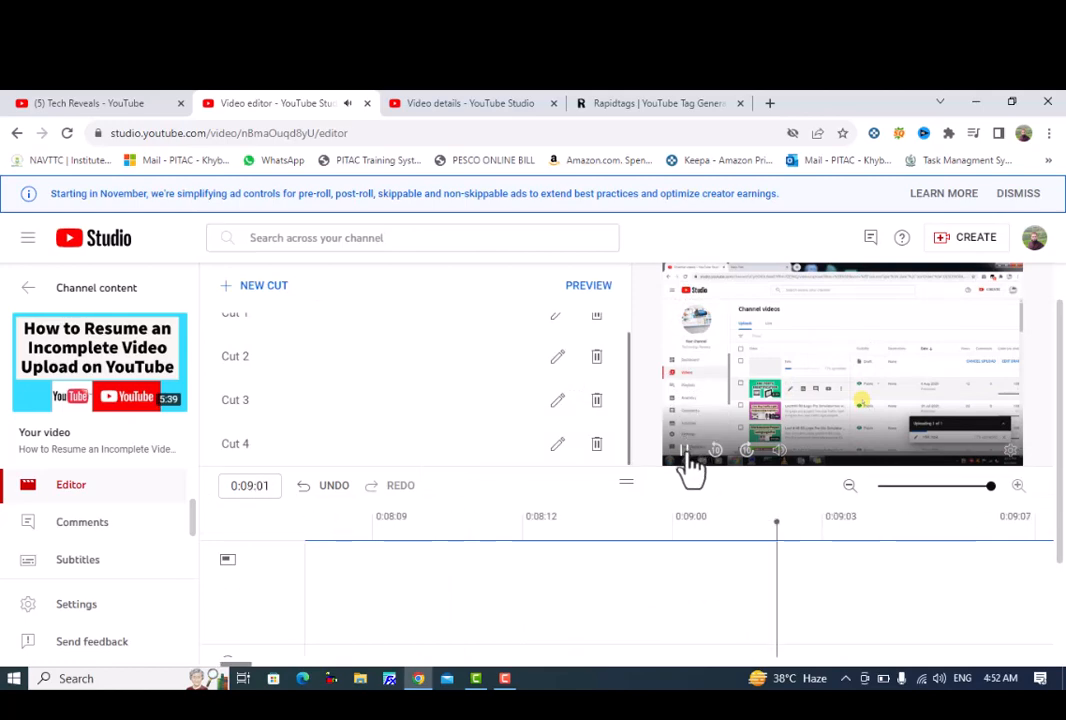
scroll(735, 470, down, 3)
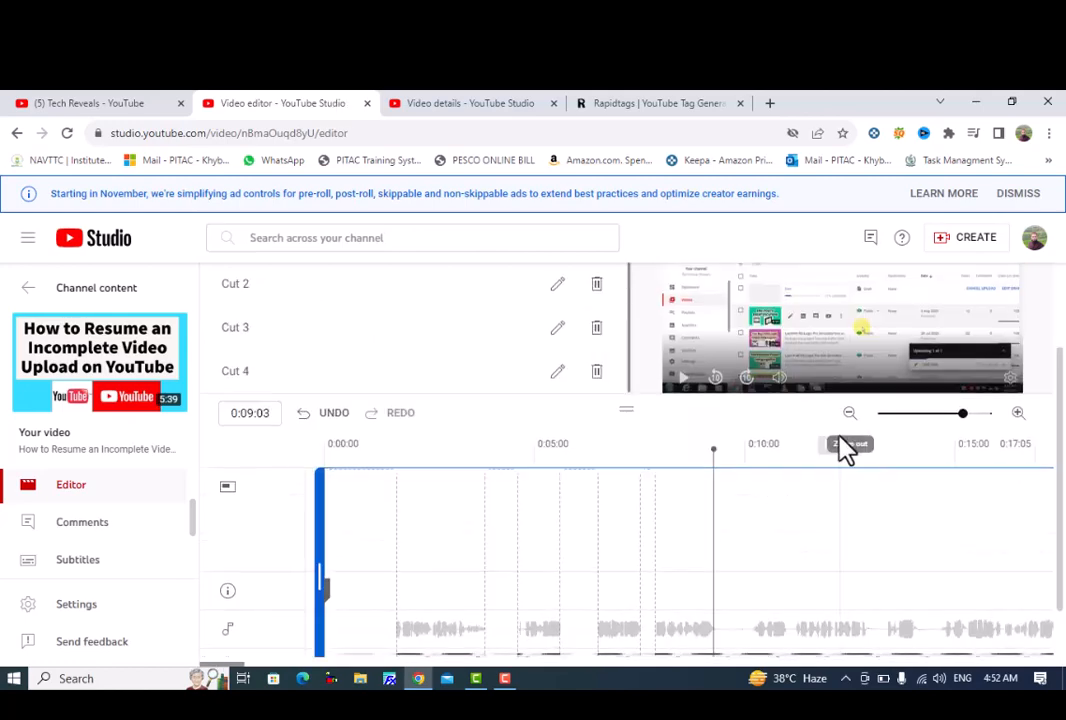
scroll(838, 437, down, 1)
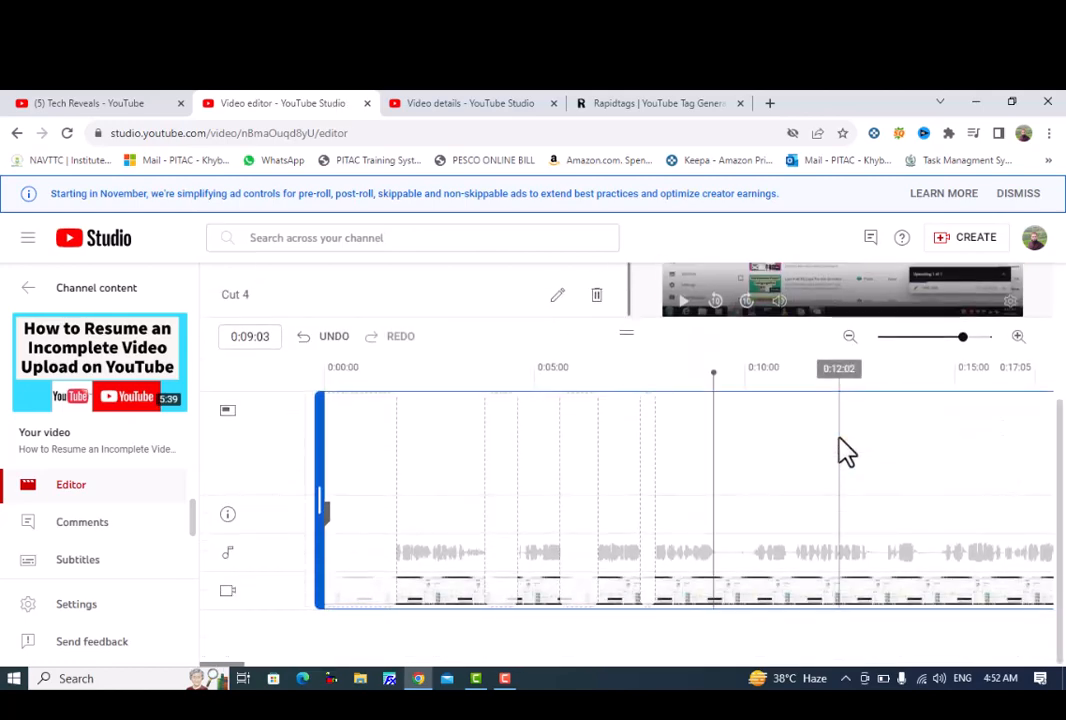
Add a fifth cut at the playhead, adjust it to span 0:09:03 to 0:10:01, and apply it.
scroll(369, 378, up, 2)
click(272, 303)
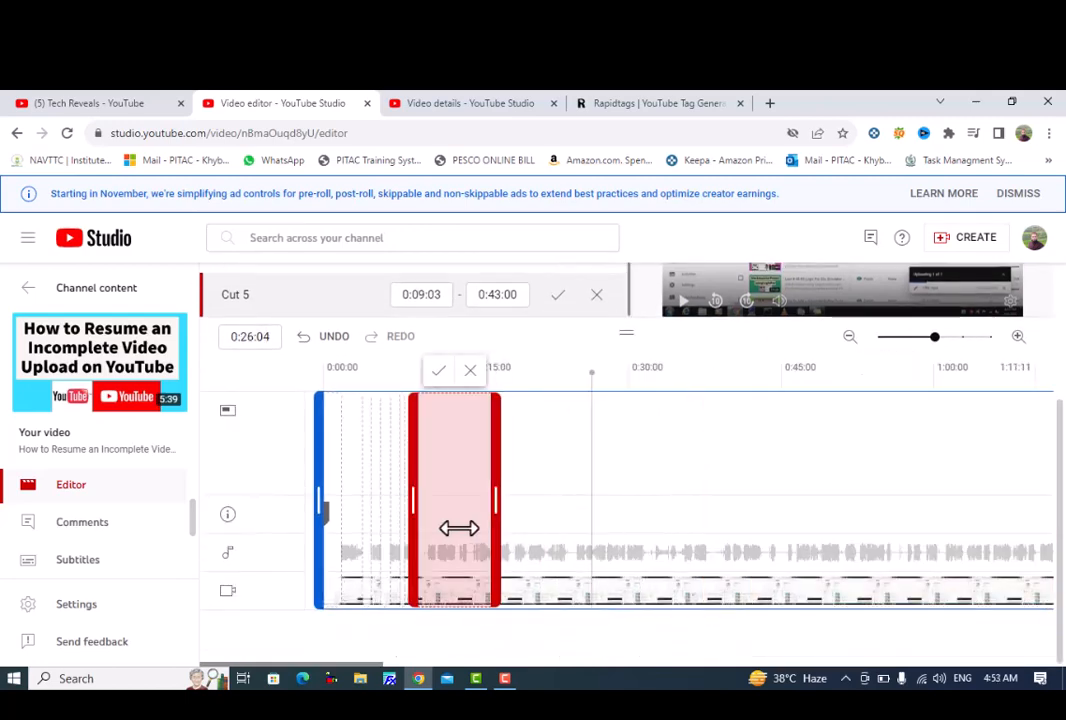
drag(457, 528, 438, 530)
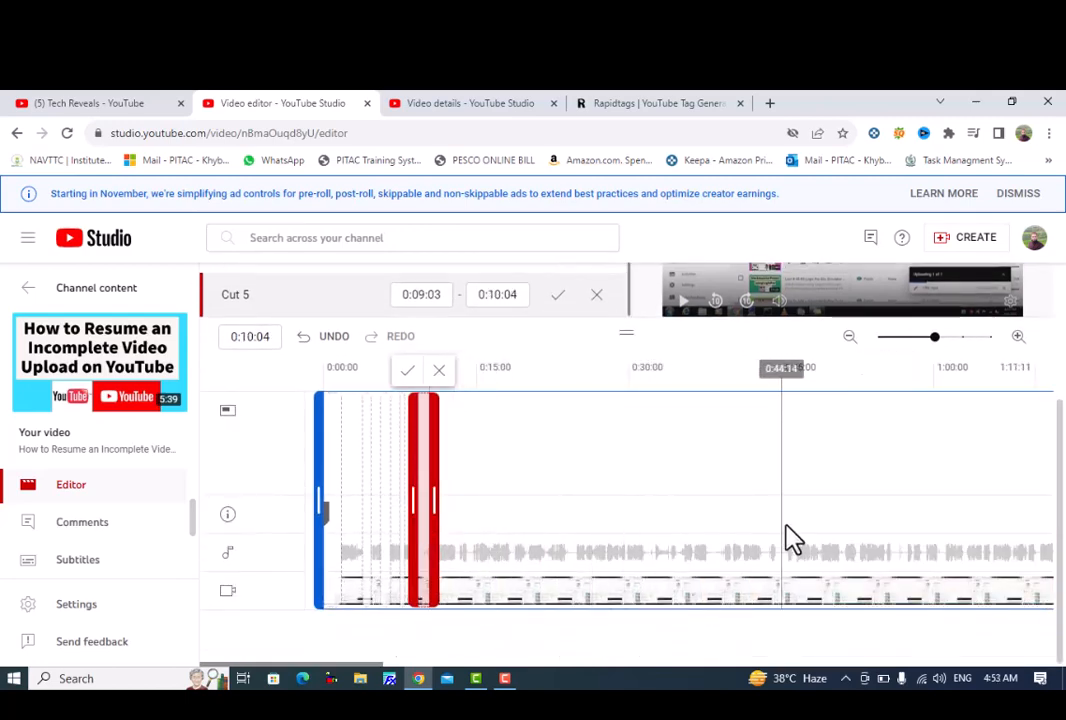
drag(428, 507, 423, 507)
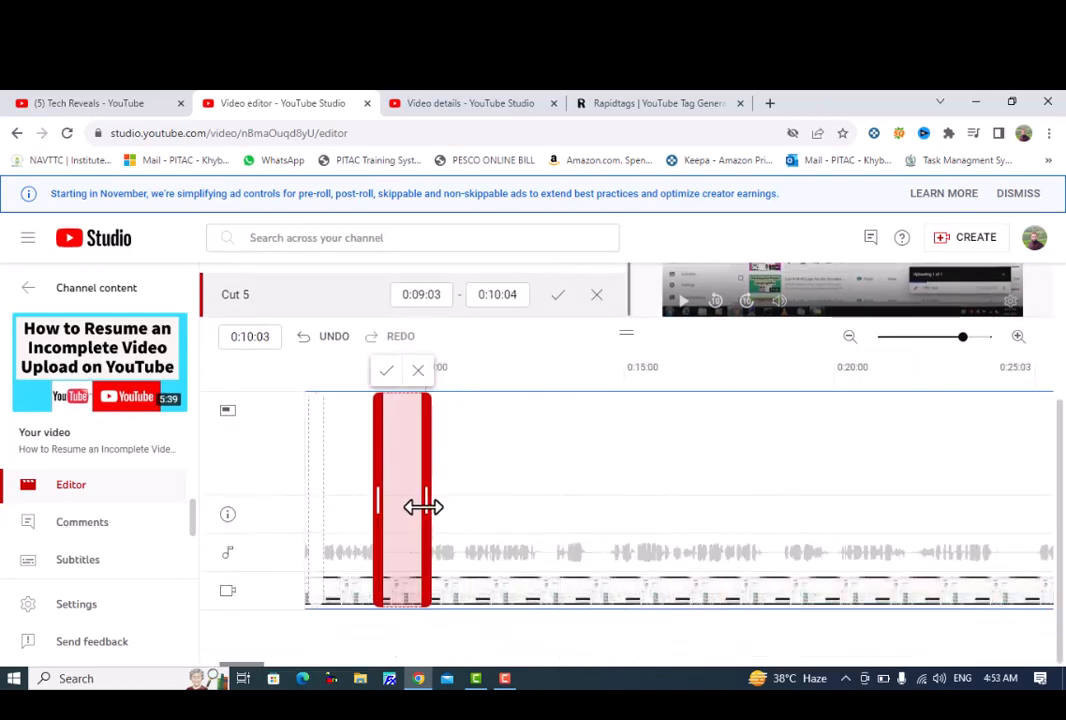
click(388, 374)
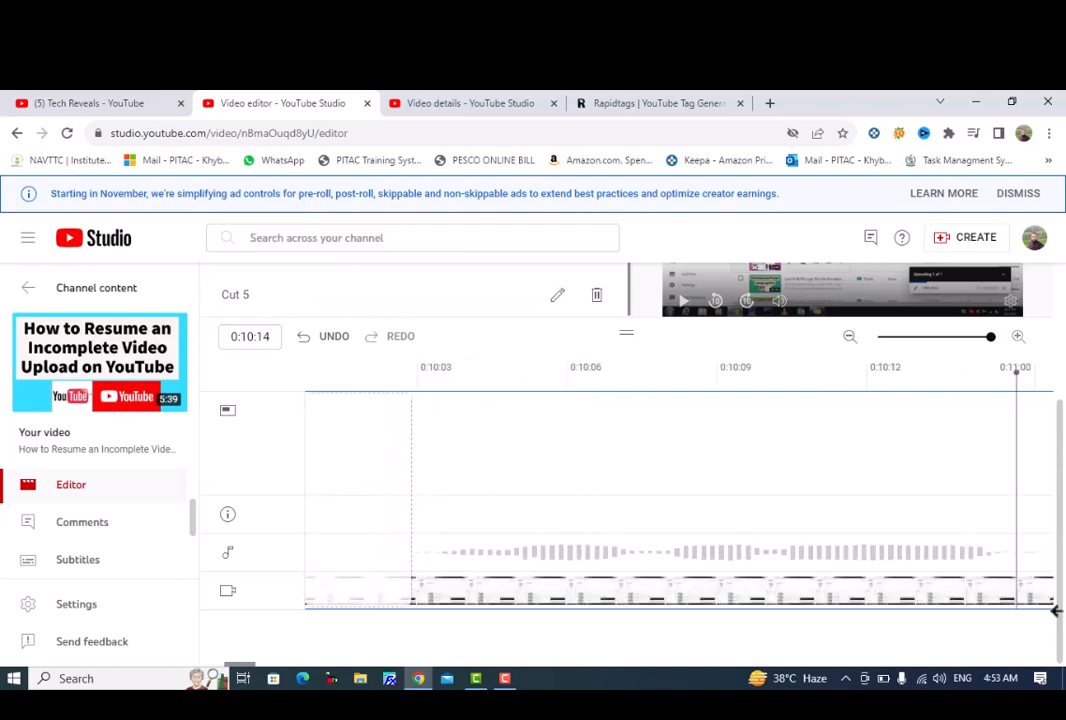
scroll(907, 492, up, 2)
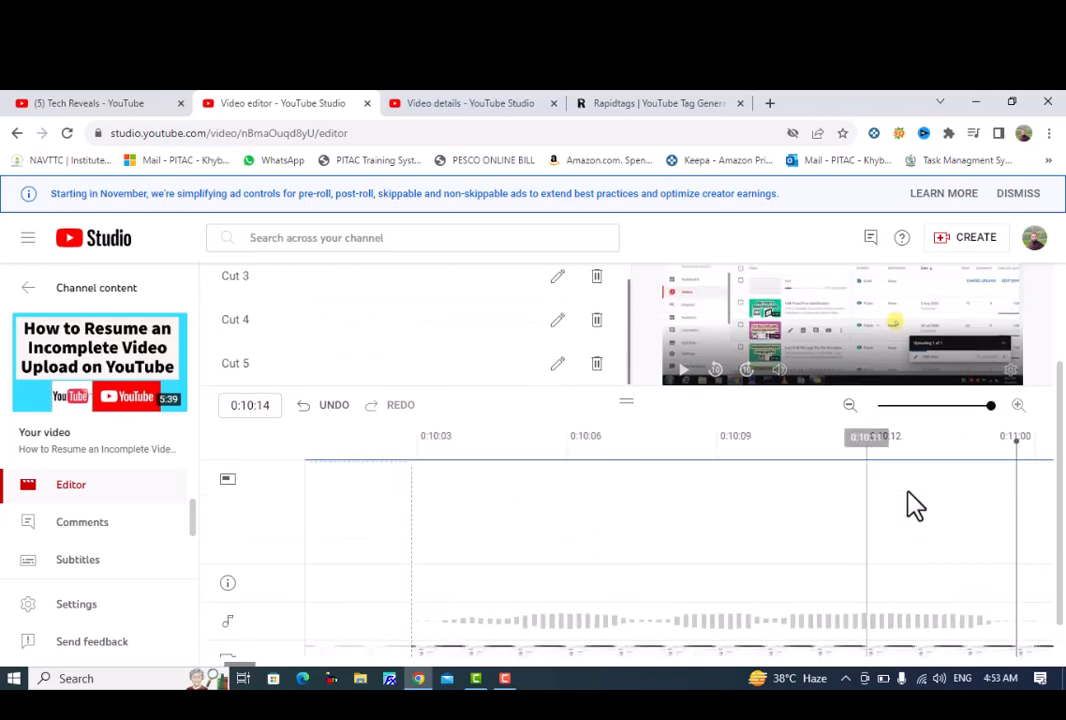
scroll(896, 503, down, 2)
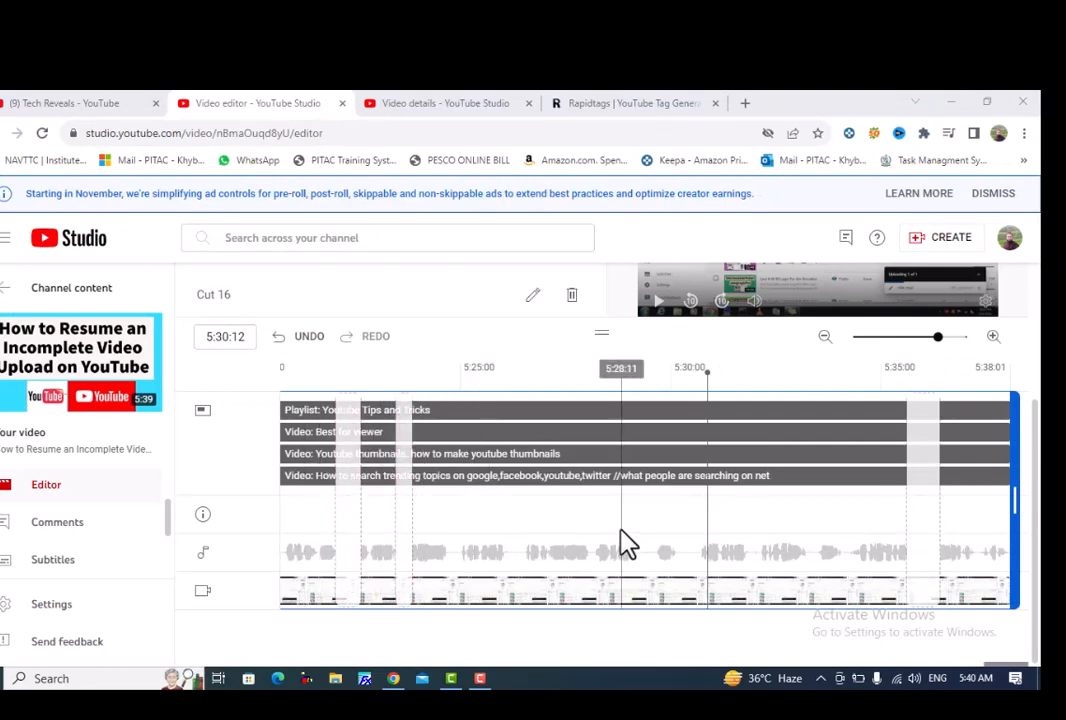
Preview the edited video from the beginning to check how the cuts play, and pause it at 0:07:14.
scroll(622, 542, up, 2)
scroll(608, 530, down, 2)
scroll(585, 515, up, 2)
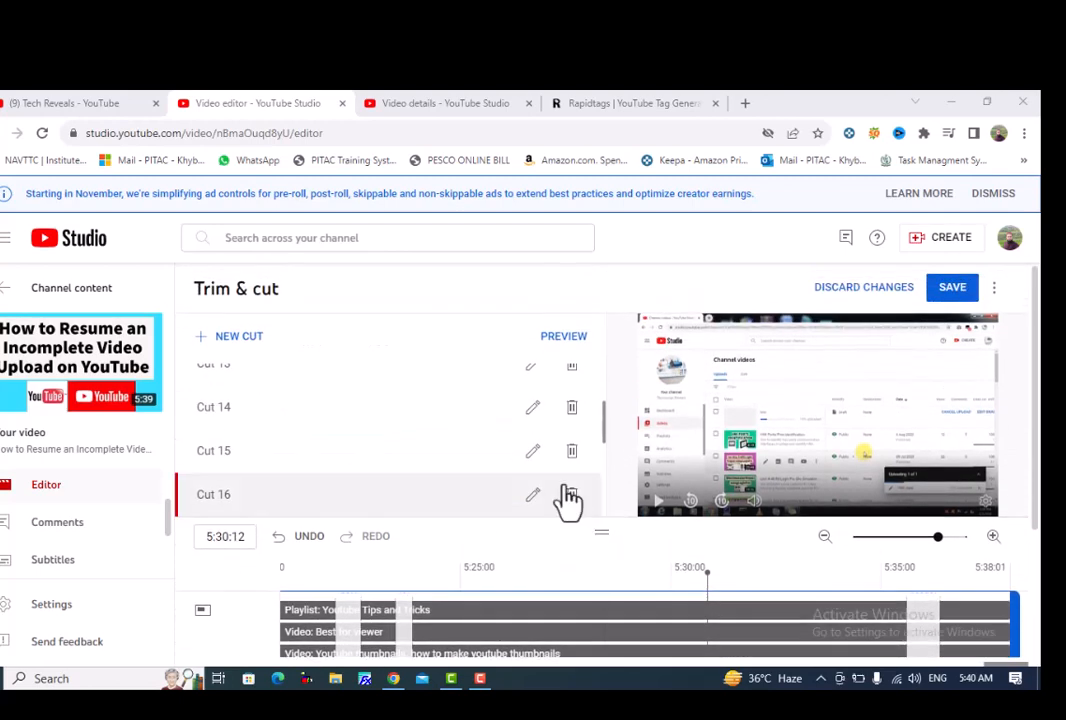
click(555, 347)
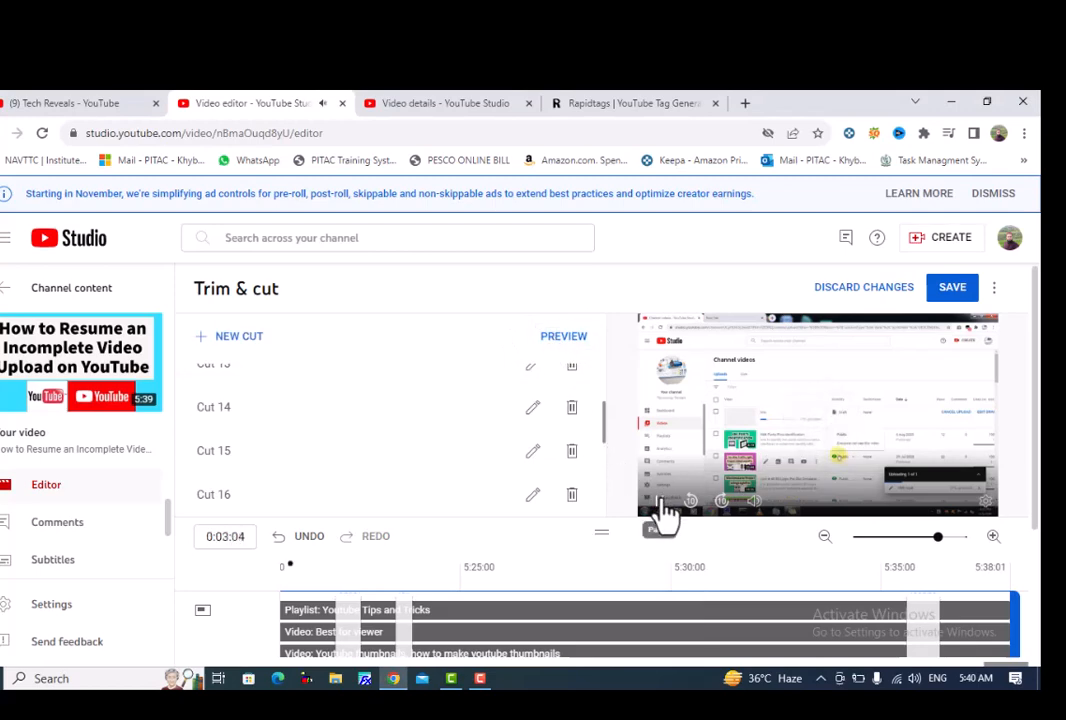
scroll(634, 507, down, 1)
scroll(660, 450, up, 1)
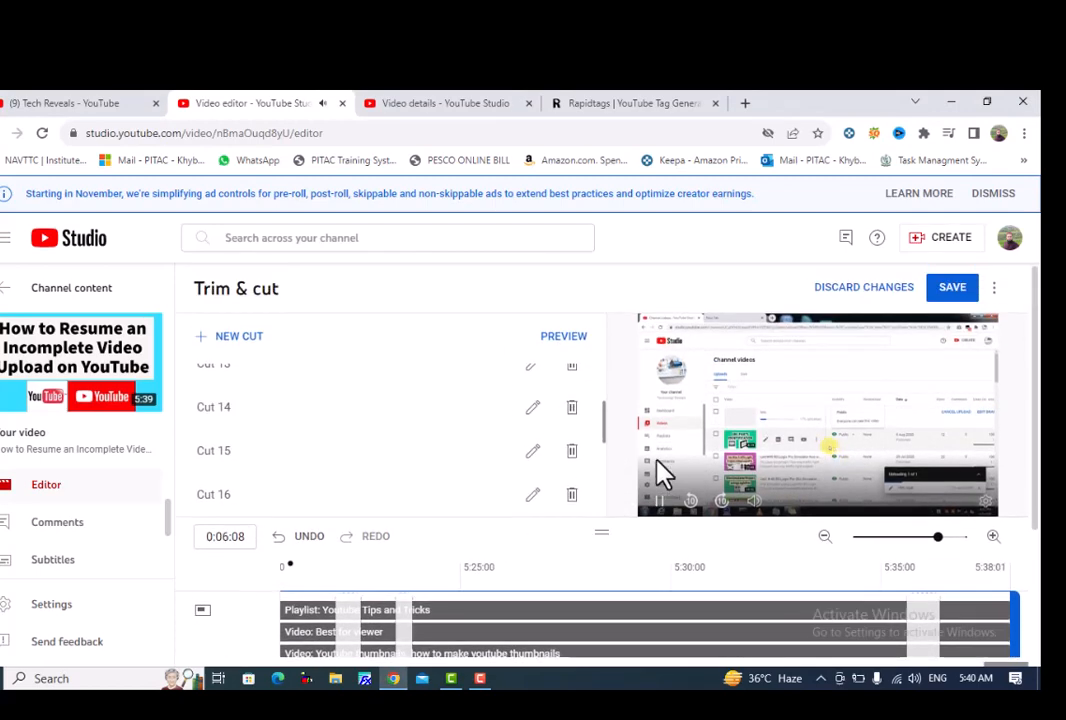
click(660, 505)
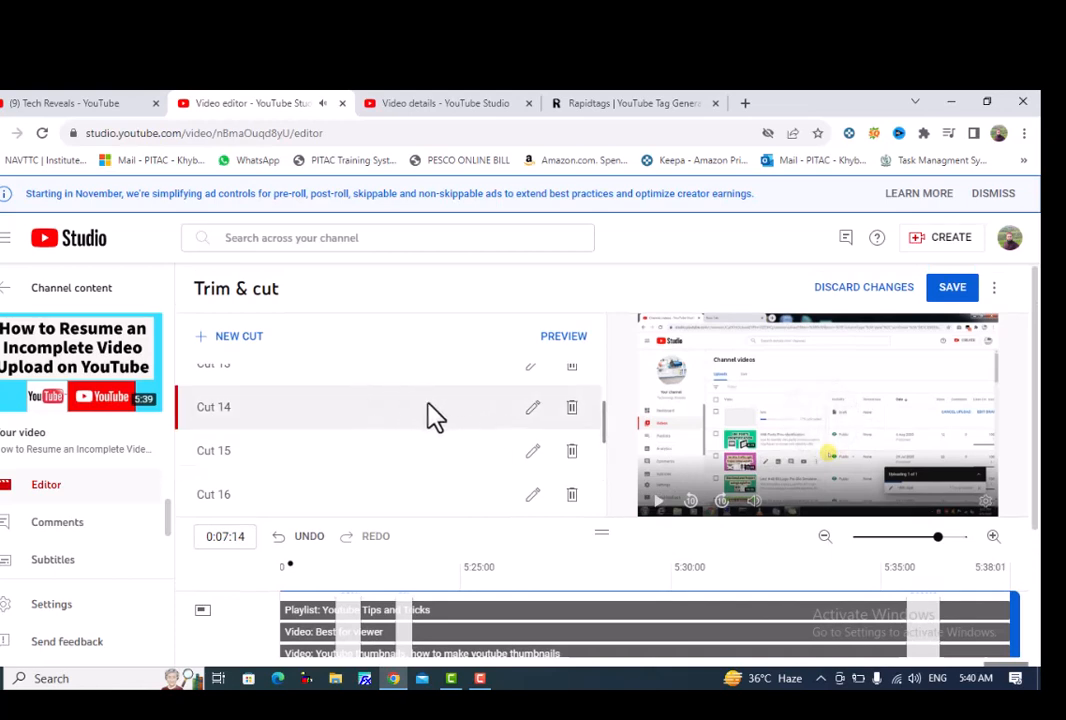
Review the list of cuts through Cut 40 and the cut segments near the end of the timeline.
scroll(427, 405, down, 1)
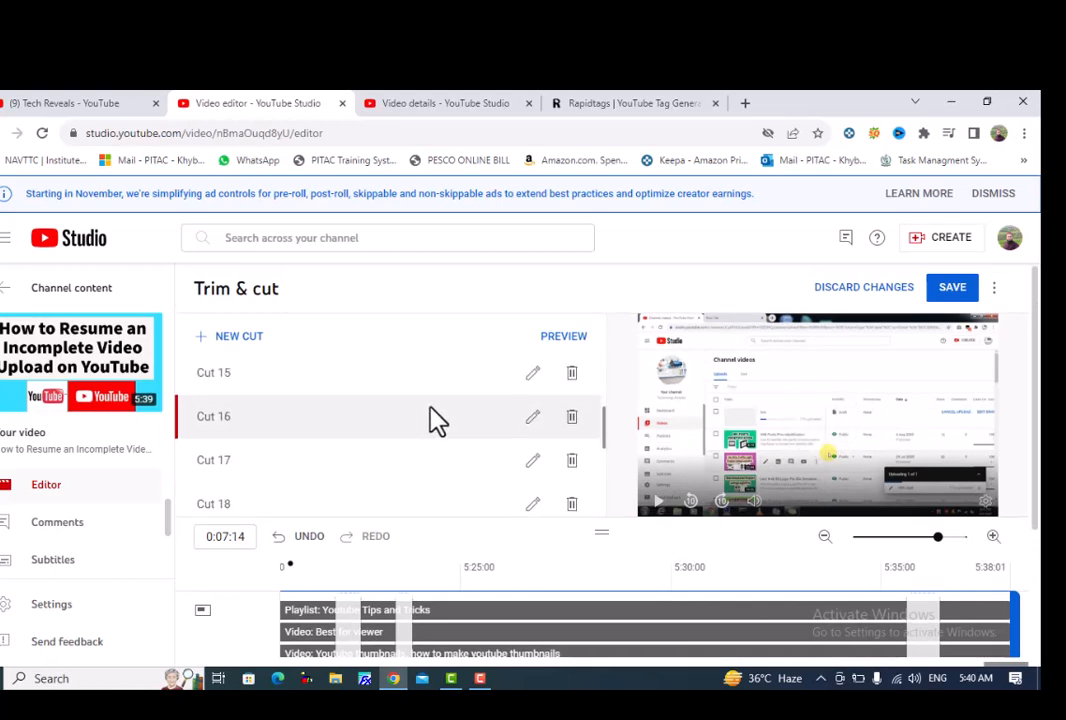
scroll(433, 407, down, 2)
scroll(440, 420, down, 7)
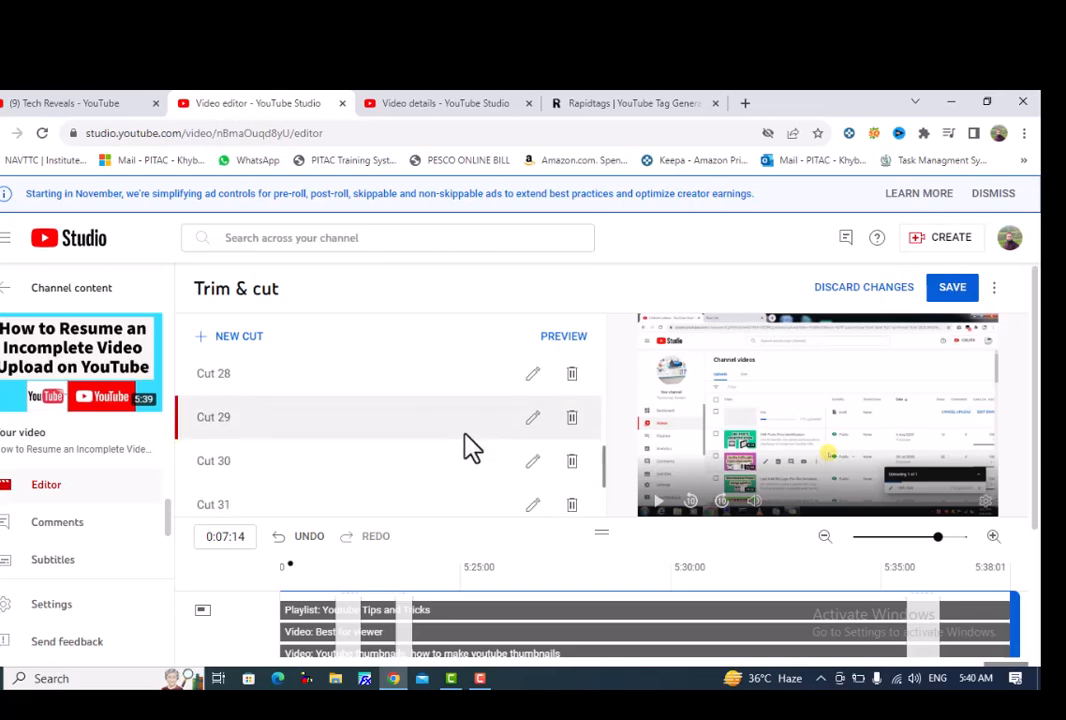
scroll(440, 450, down, 5)
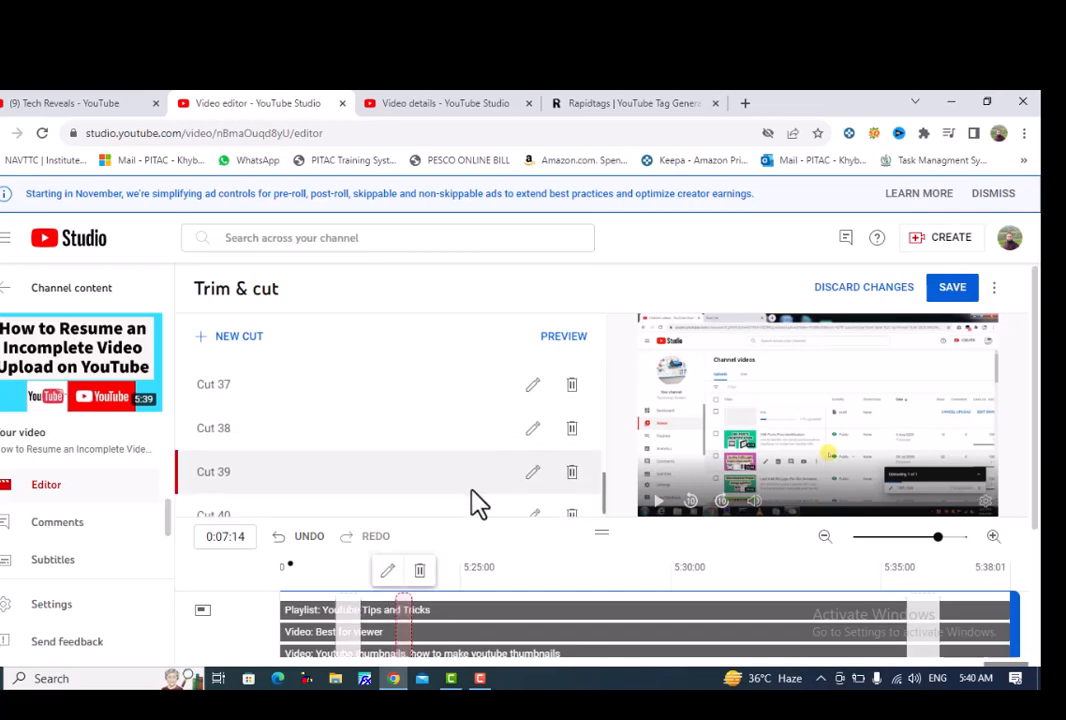
scroll(459, 542, down, 2)
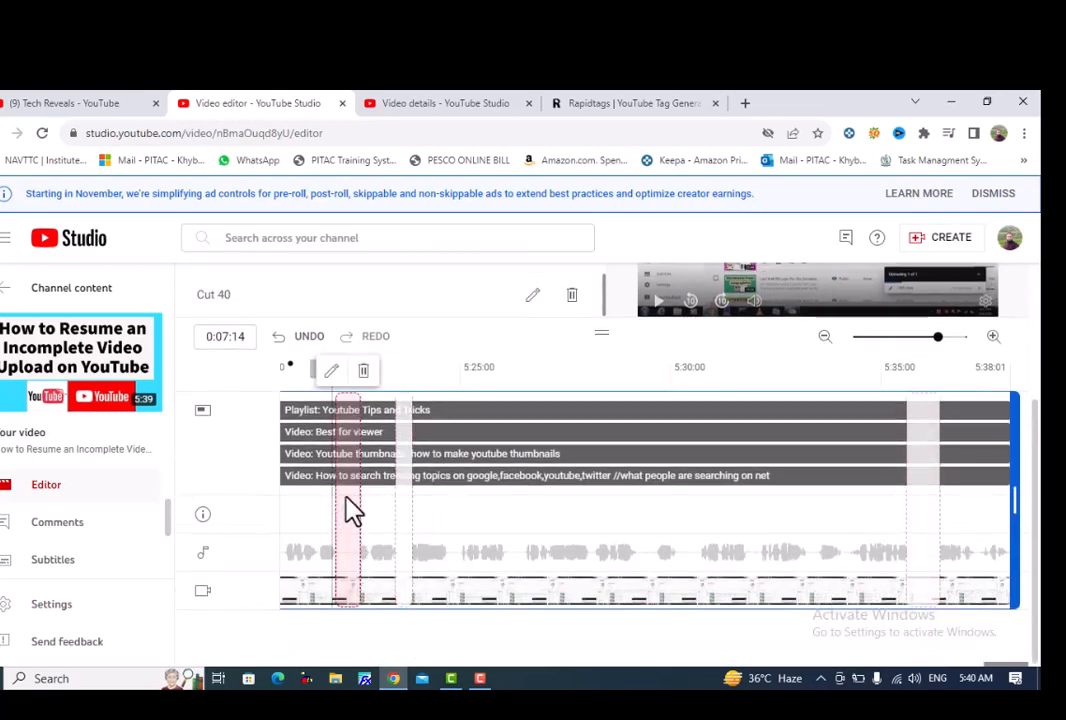
scroll(352, 507, up, 2)
scroll(540, 487, up, 3)
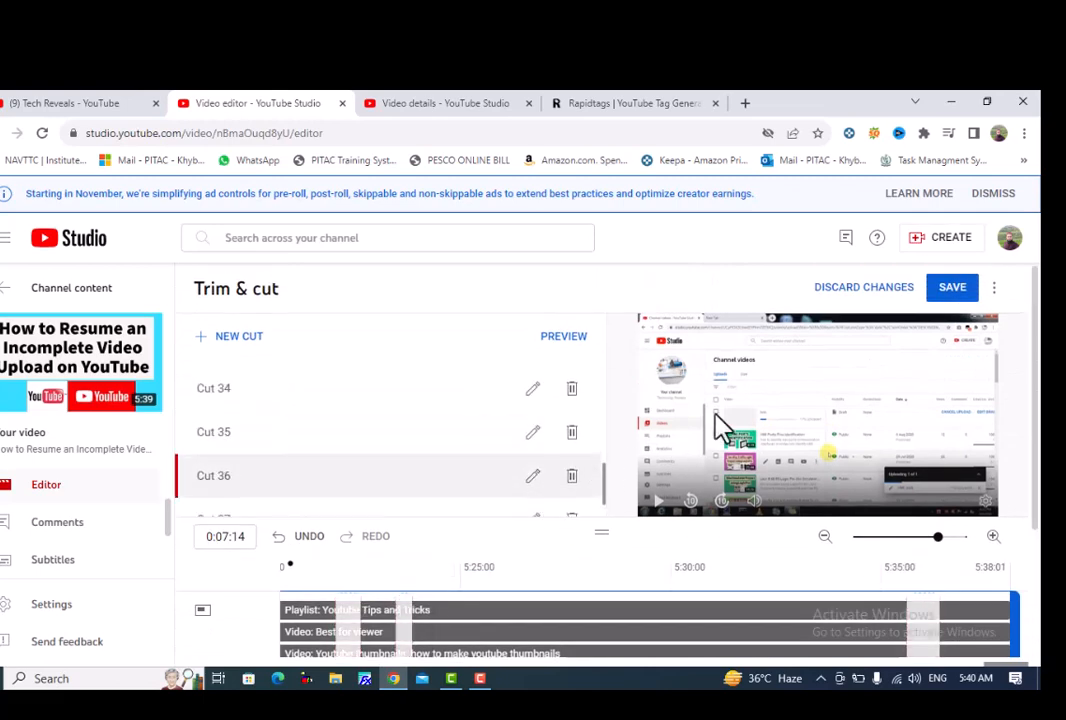
Save all the trim and cut changes to the video and confirm the save.
click(952, 289)
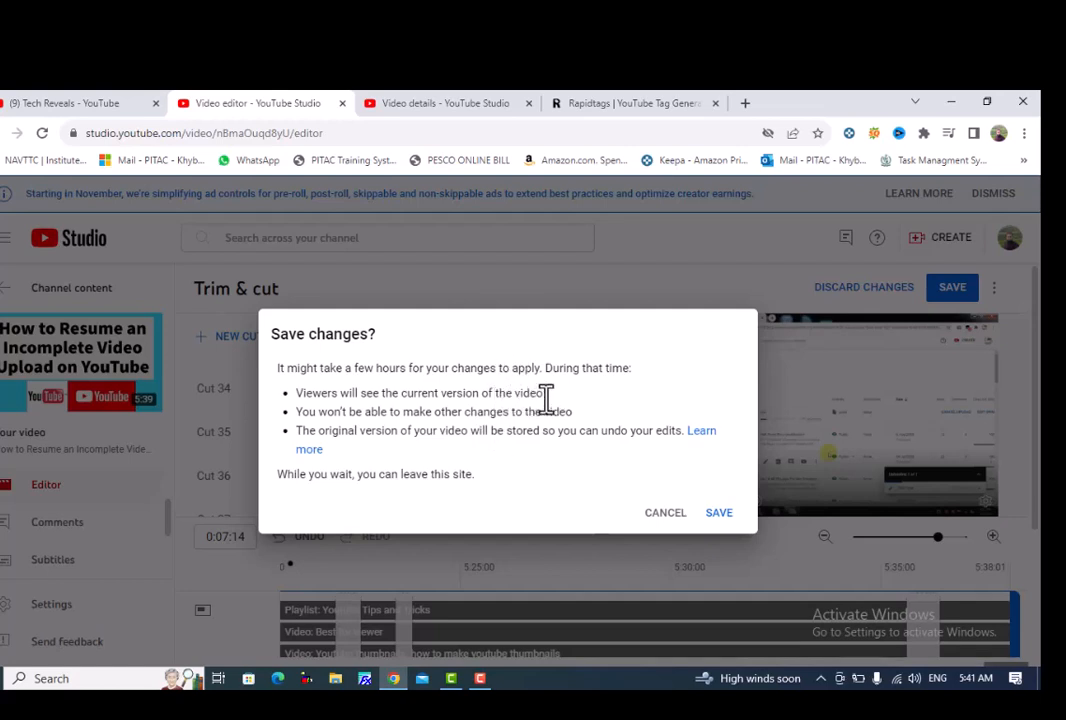
click(718, 514)
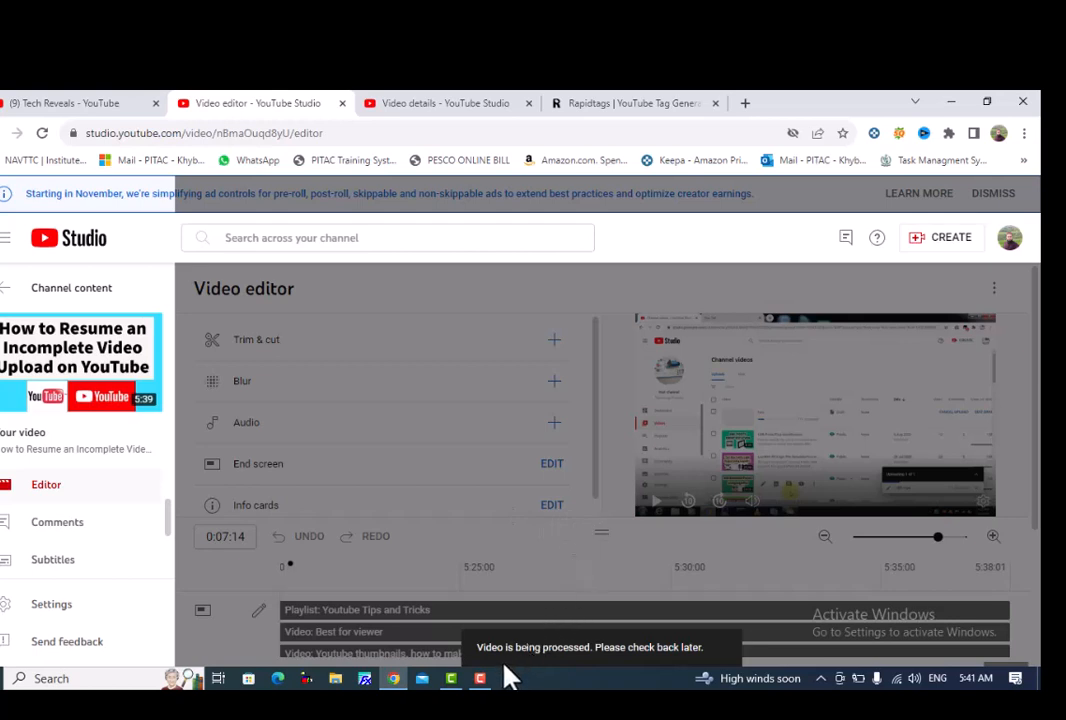
mouse_move(479, 660)
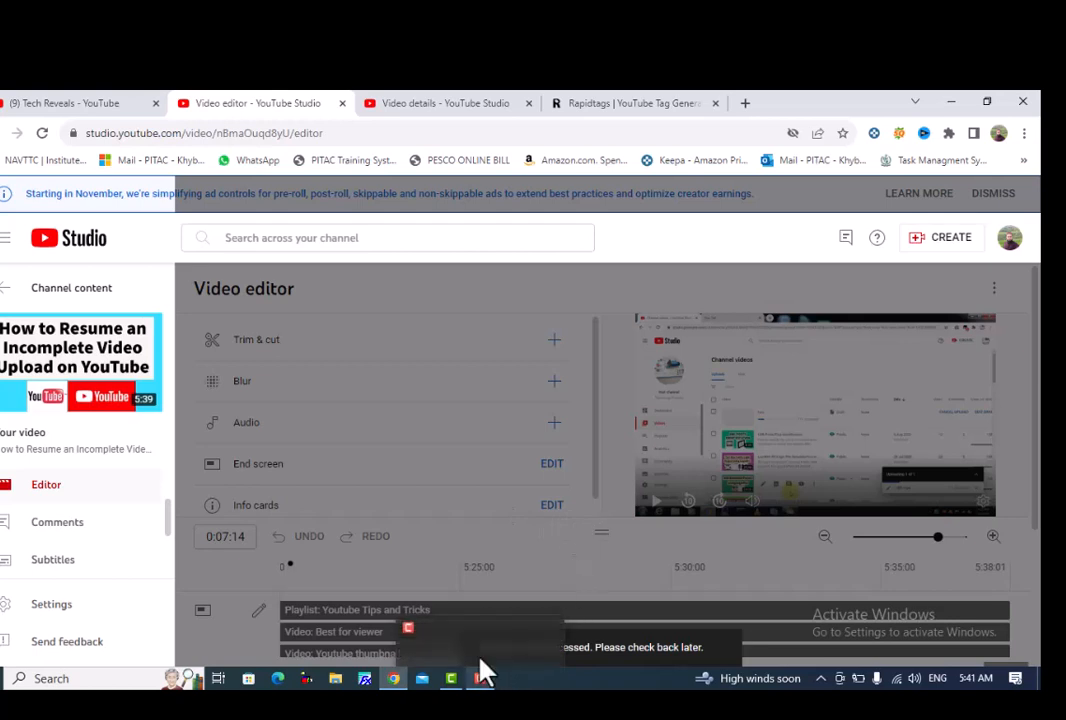